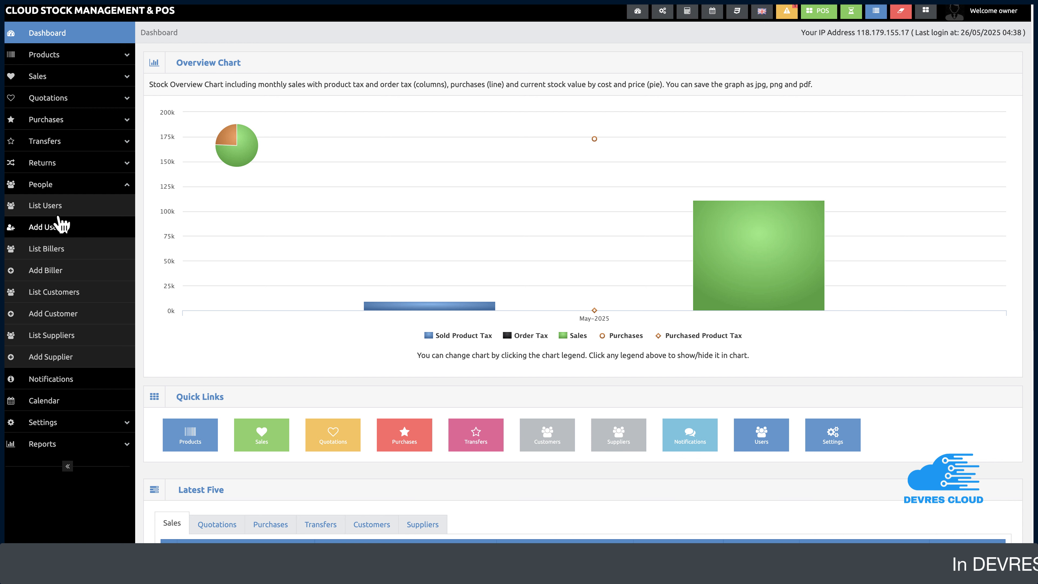
# Open the Add Biller form from the People menu
pyautogui.click(53, 189)
pyautogui.click(55, 189)
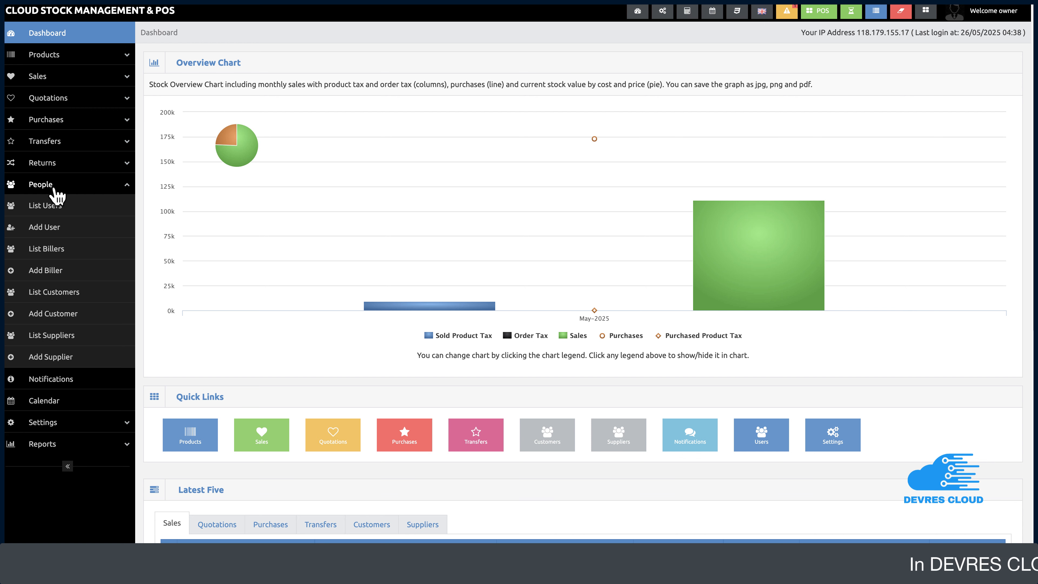
pyautogui.click(40, 274)
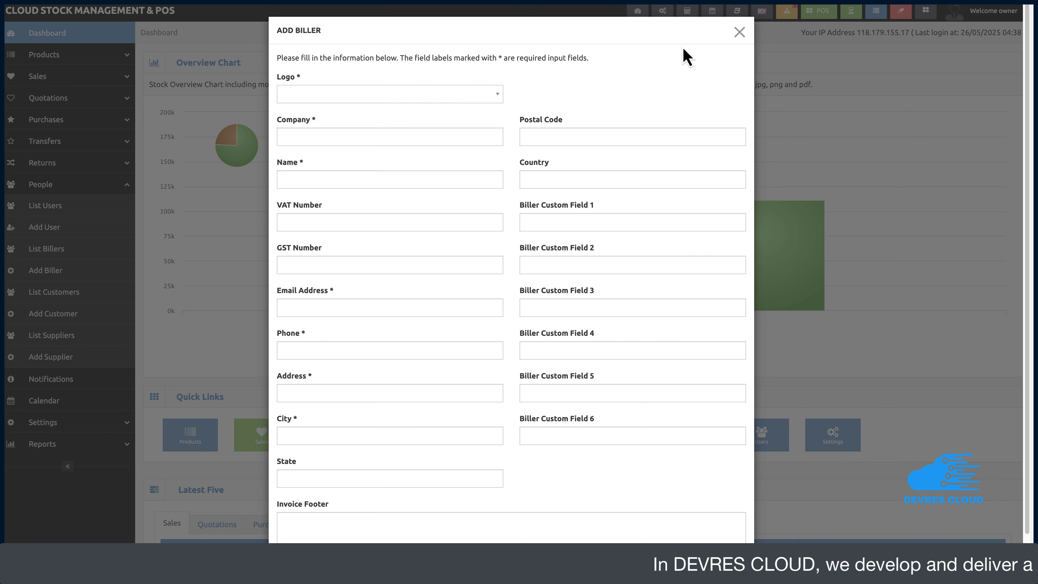
# After trying devlogo1.jpg and devlogo2.jpg, choose devlogo.jpg as the biller logo
pyautogui.click(441, 98)
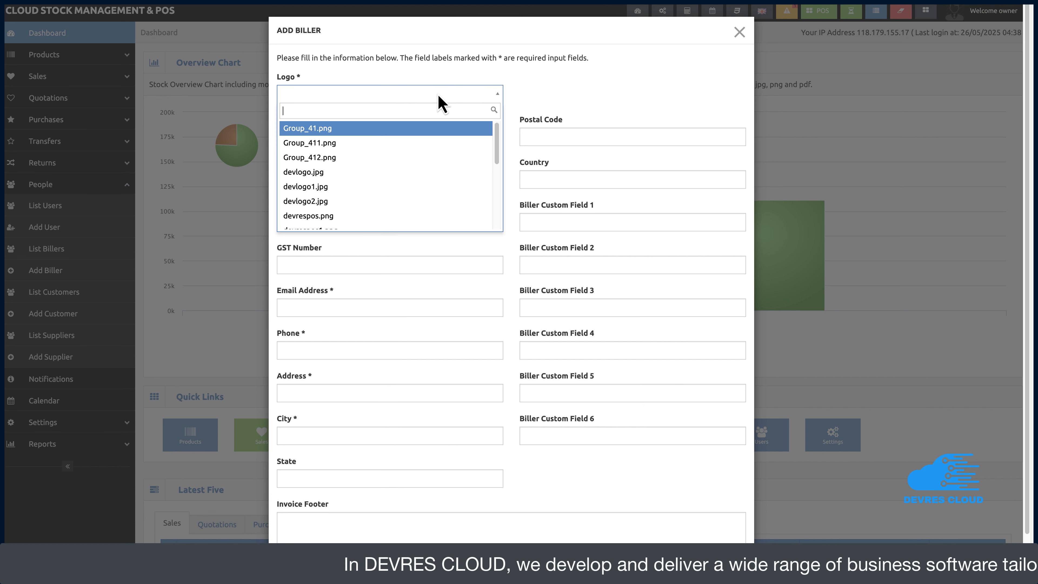
pyautogui.click(332, 171)
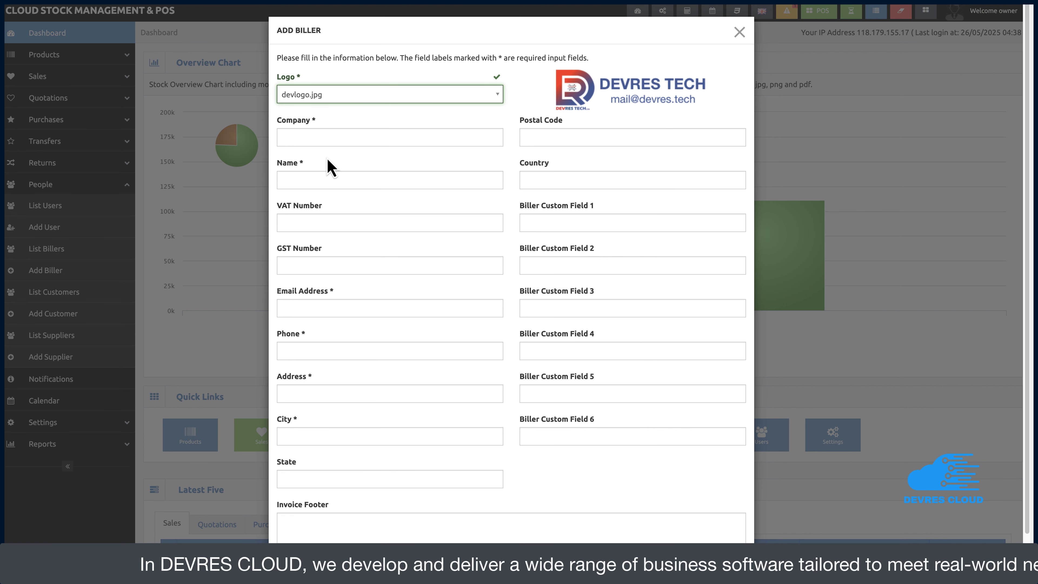
pyautogui.click(359, 99)
pyautogui.click(311, 188)
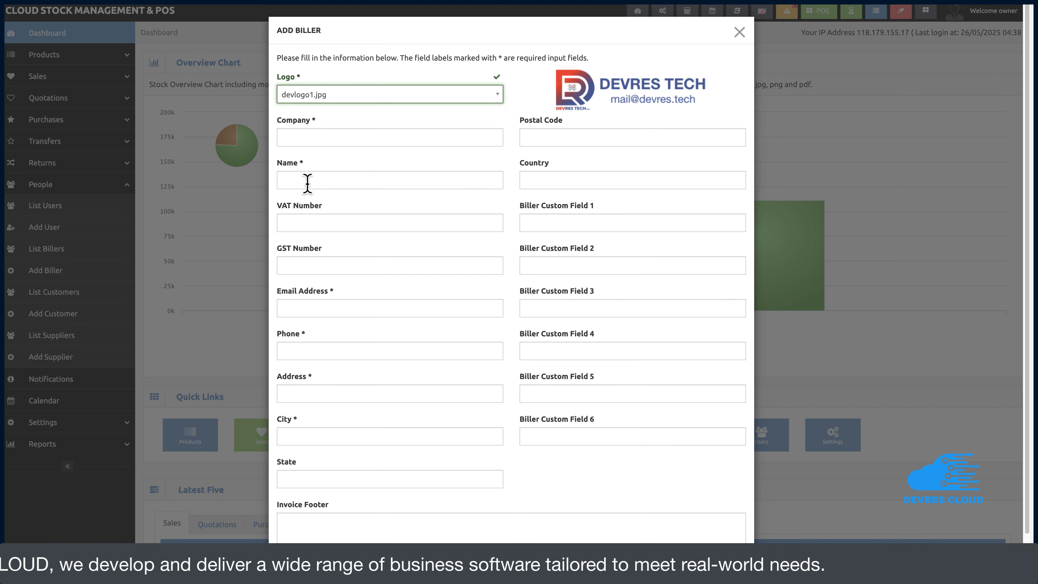
pyautogui.click(368, 98)
pyautogui.click(325, 204)
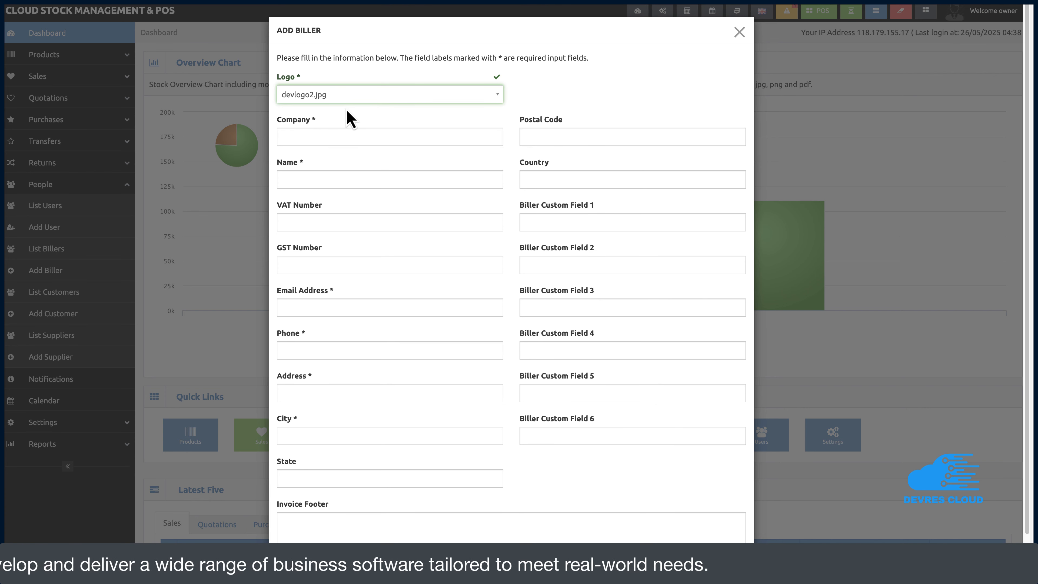
pyautogui.click(351, 99)
pyautogui.click(320, 172)
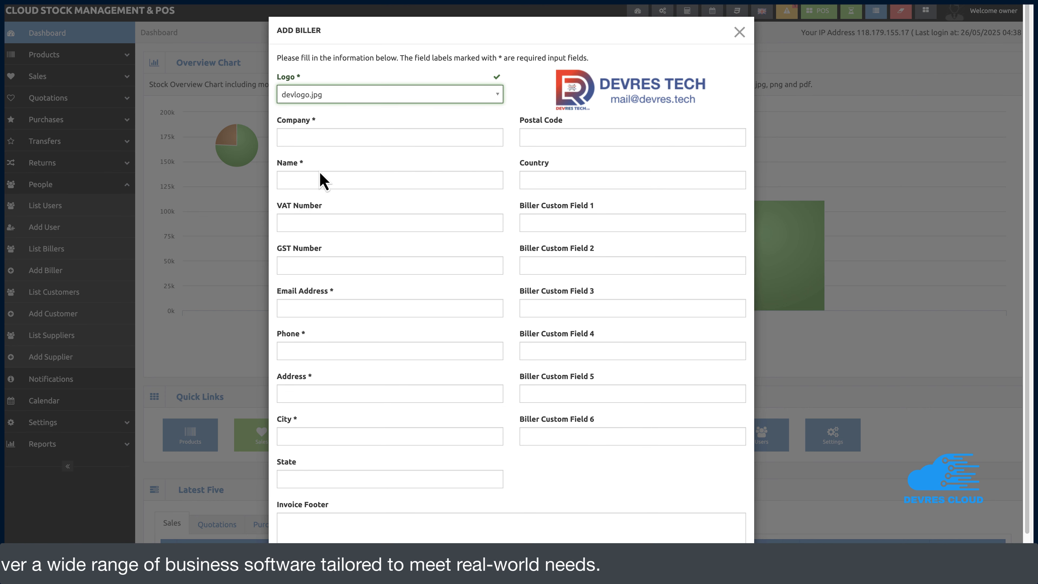
pyautogui.click(324, 138)
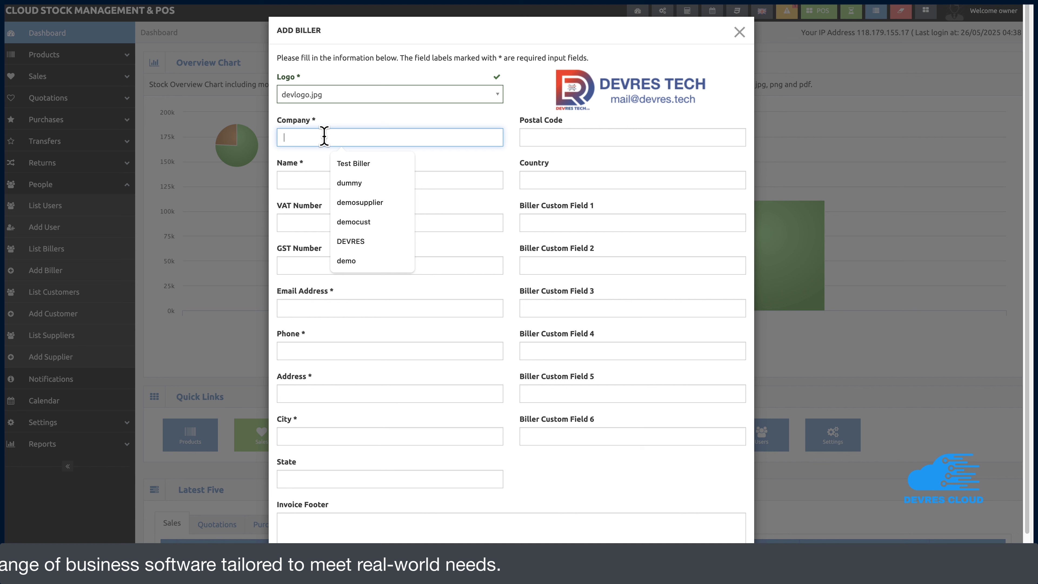
# Set the biller company to DEVRES and fill in the biller's name
pyautogui.write('testb')
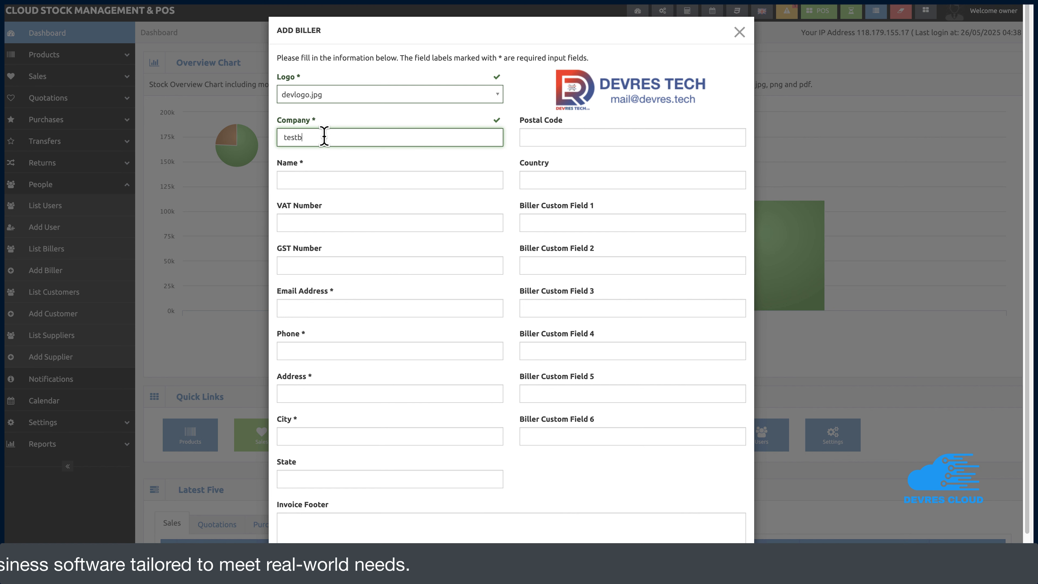
pyautogui.doubleClick(325, 137)
pyautogui.click(339, 178)
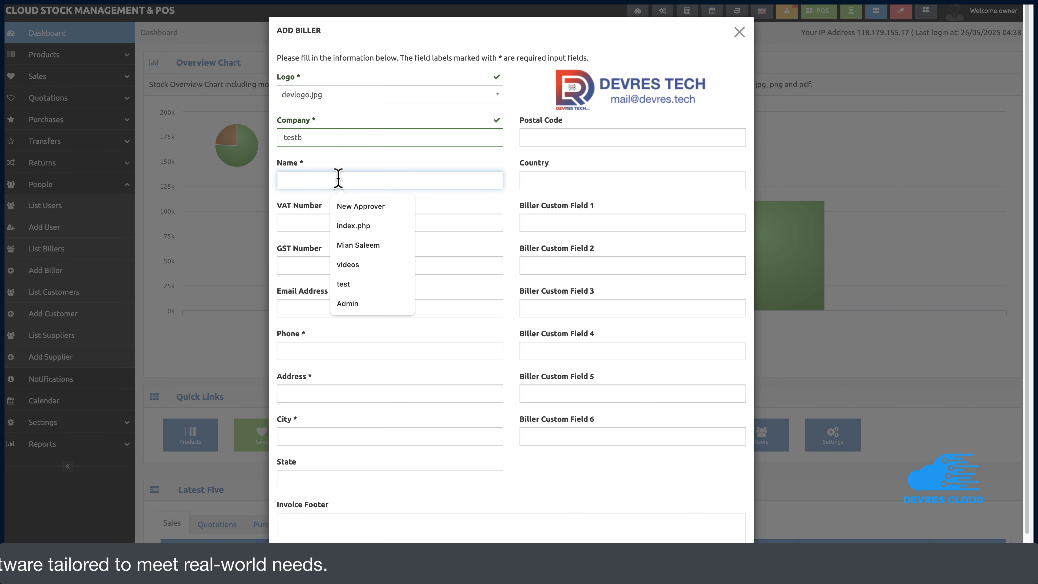
pyautogui.doubleClick(304, 137)
pyautogui.write('DEVR')
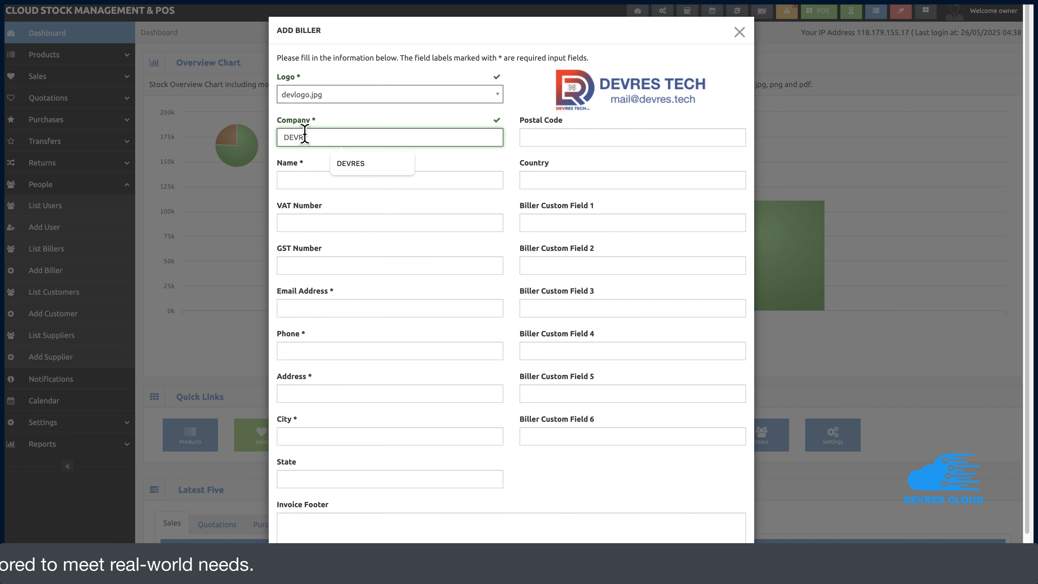
pyautogui.write('ES')
pyautogui.click(322, 180)
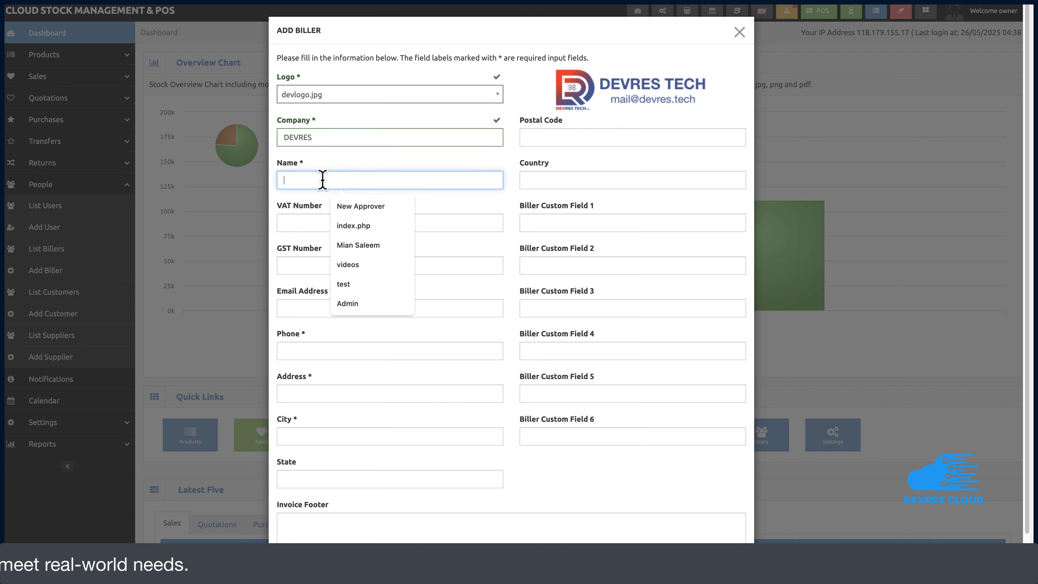
pyautogui.write('testb')
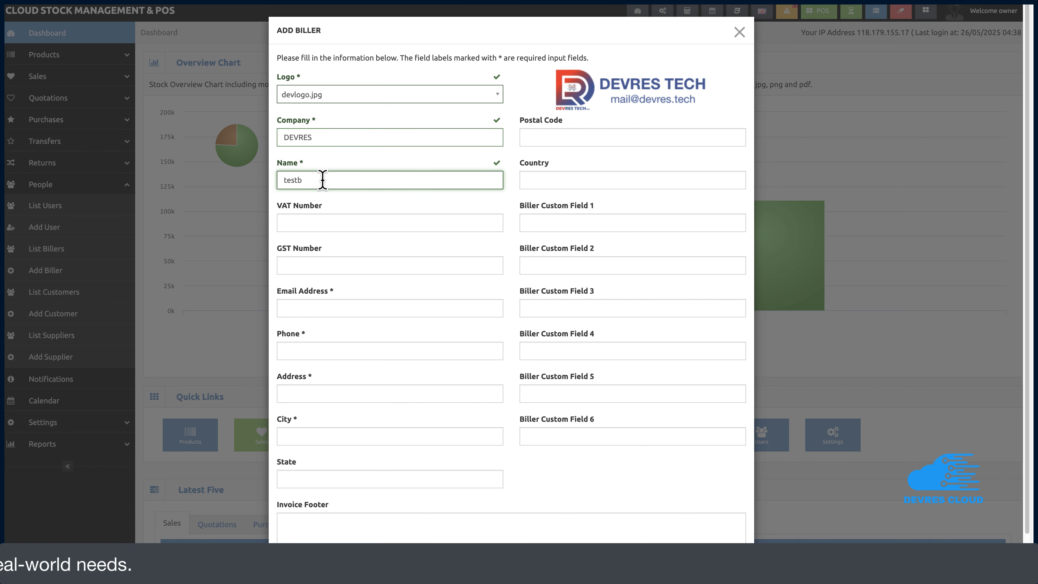
# Fill in the biller's e-mail and phone, with 'dummy' as both address and city
pyautogui.click(335, 309)
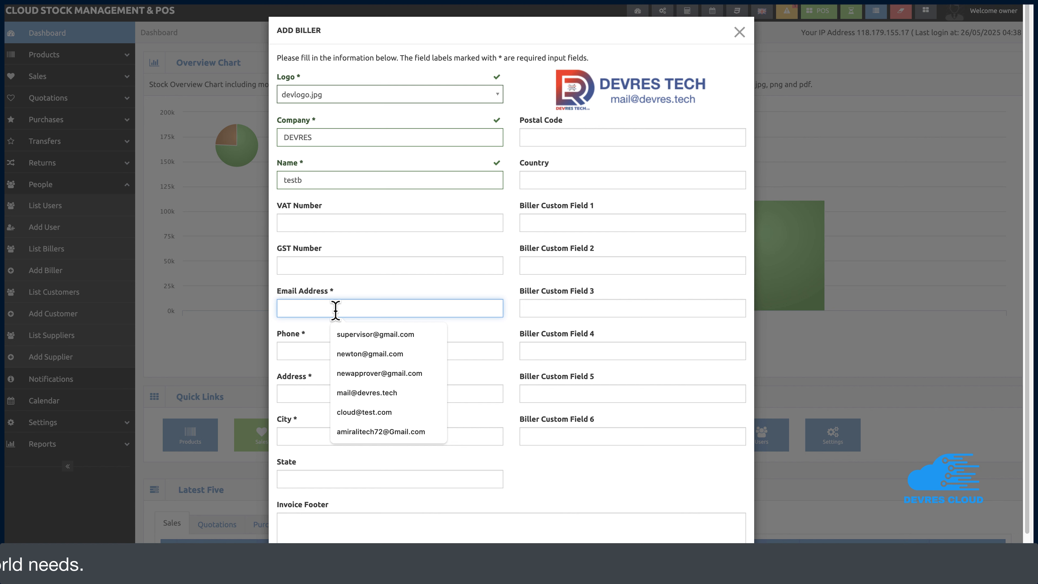
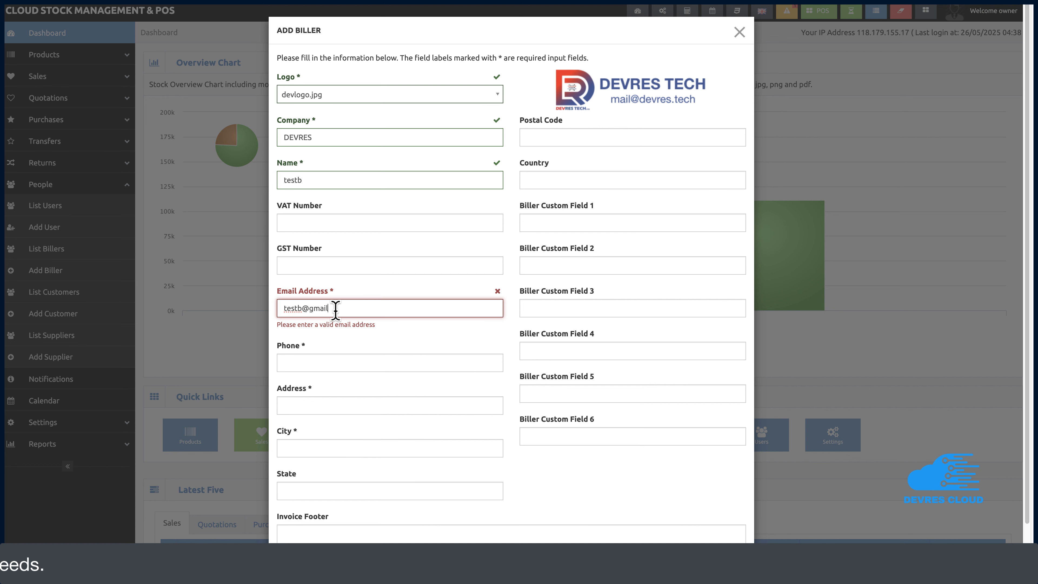
pyautogui.click(405, 351)
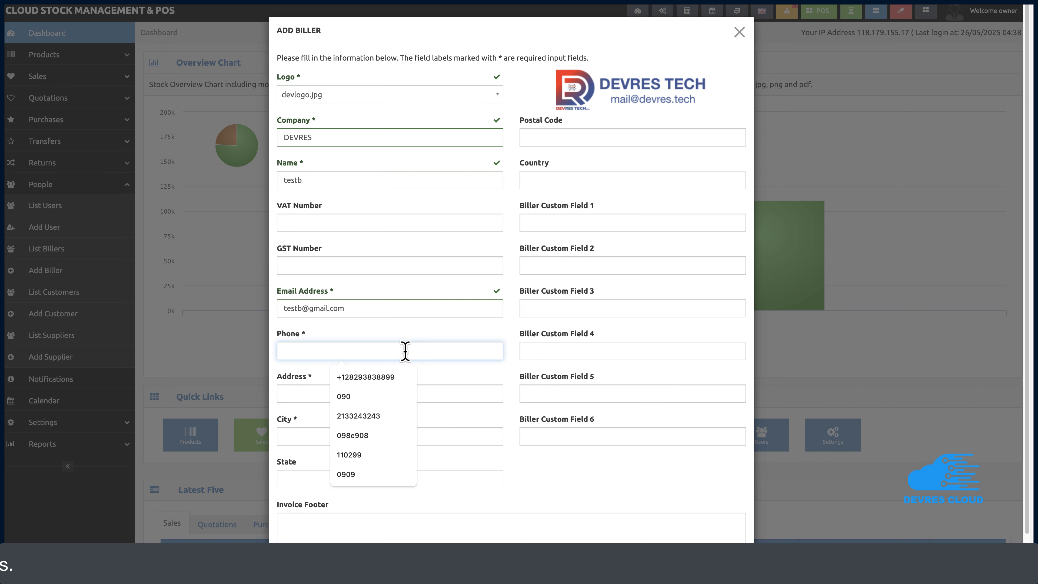
pyautogui.write('29378298')
pyautogui.click(367, 387)
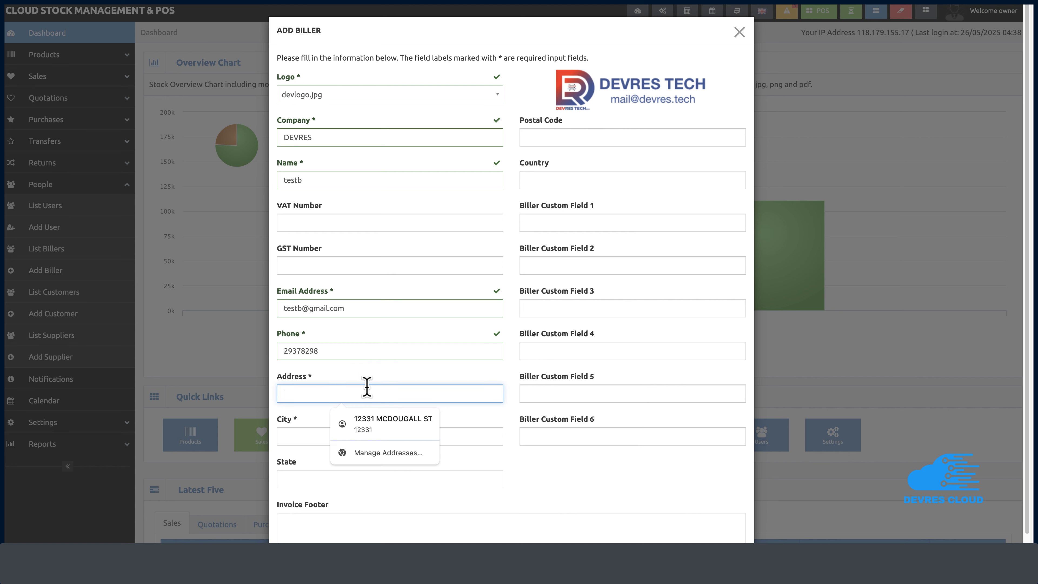
pyautogui.write('dummy')
pyautogui.hotkey('ctrl', 'a')
pyautogui.hotkey('ctrl', 'c')
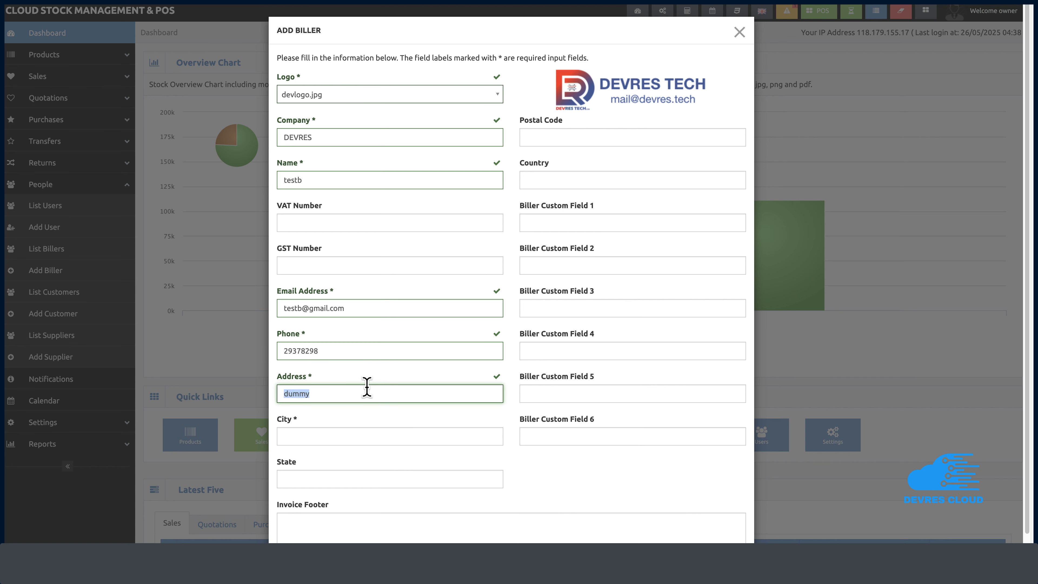
pyautogui.click(360, 436)
pyautogui.hotkey('ctrl', 'v')
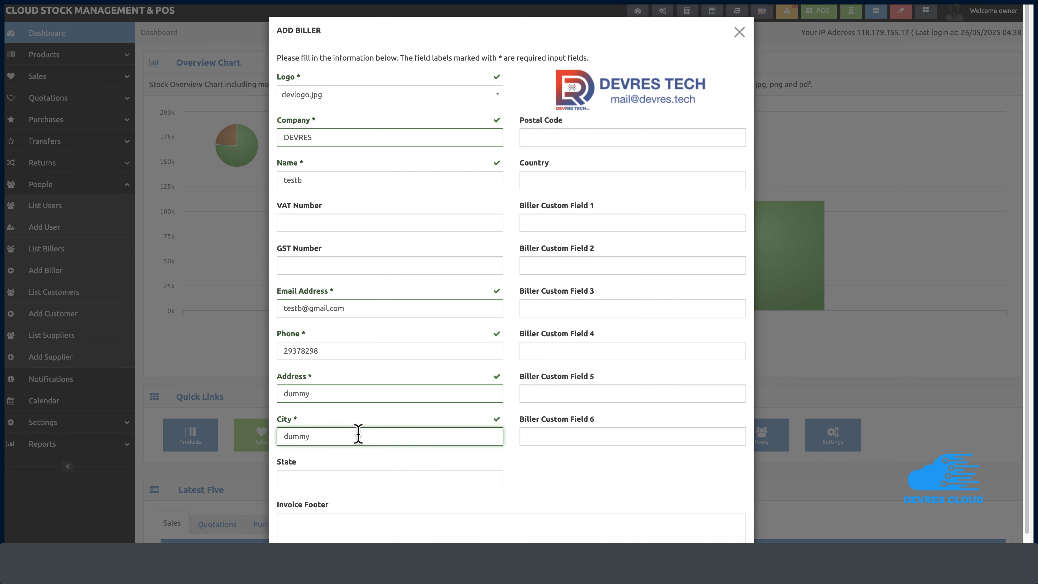
pyautogui.tripleClick(360, 308)
pyautogui.hotkey('ctrl', 'c')
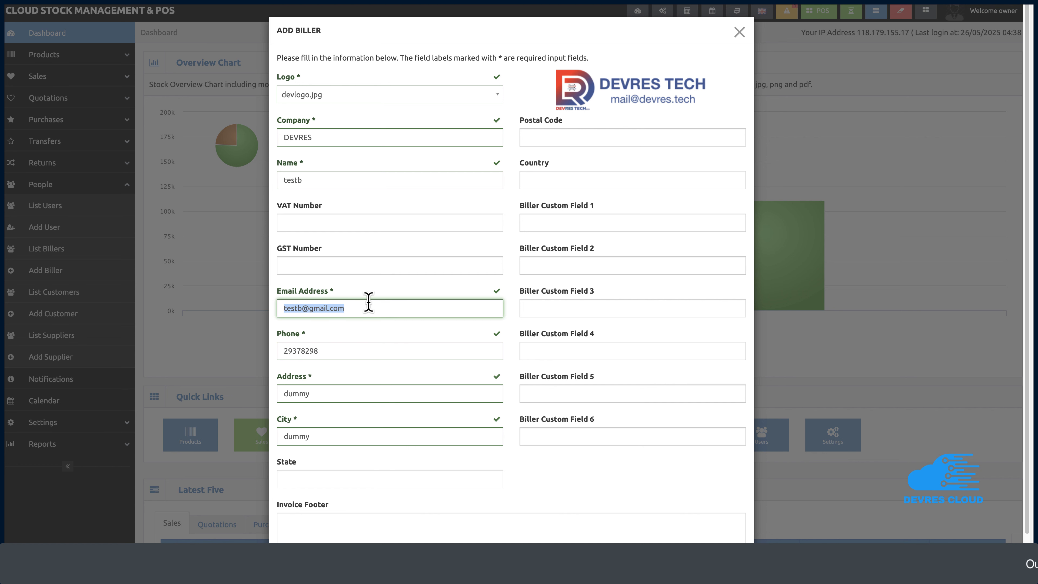
# Add 'test' as the invoice footer, submit the DEVRES biller, and dismiss the save-address popup
pyautogui.scroll(-2, 381, 333)
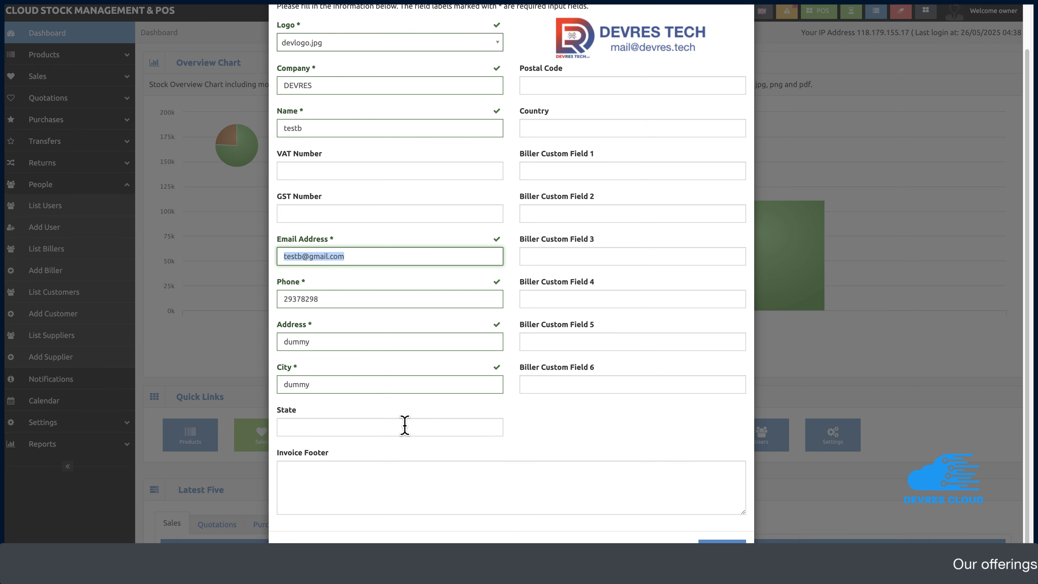
pyautogui.scroll(2, 405, 425)
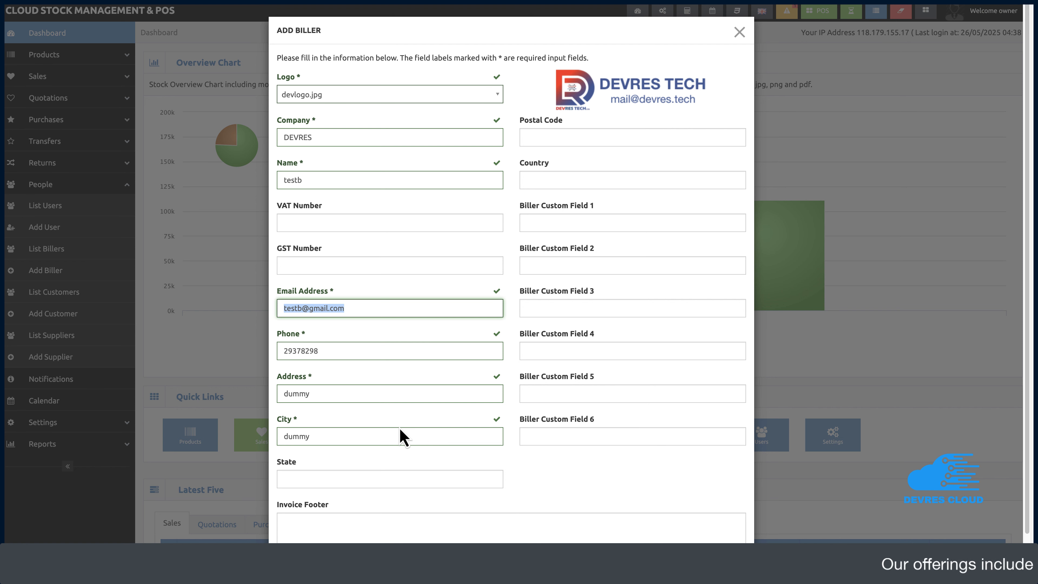
pyautogui.scroll(-2, 402, 438)
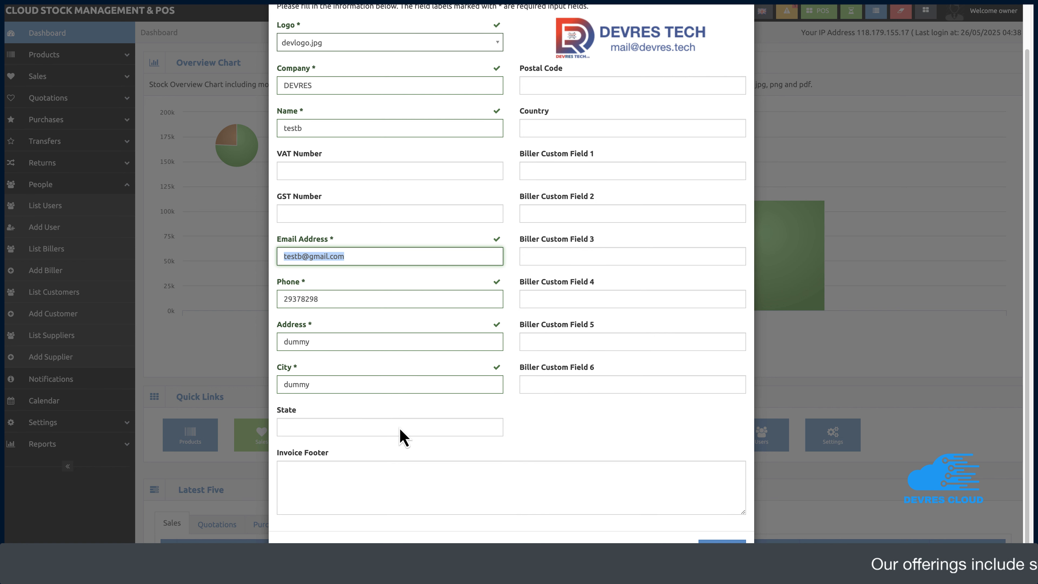
pyautogui.click(392, 488)
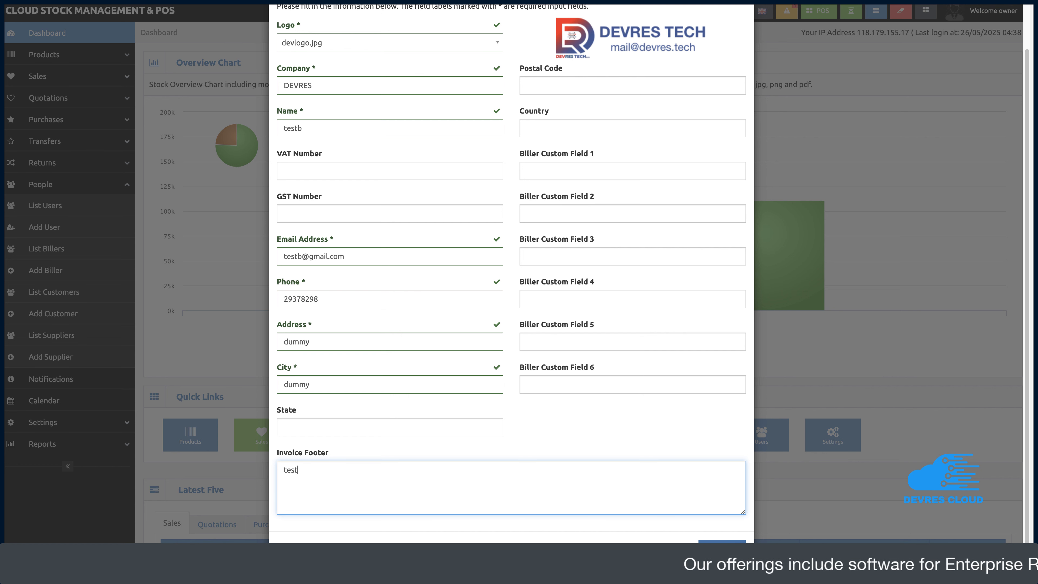
pyautogui.click(723, 548)
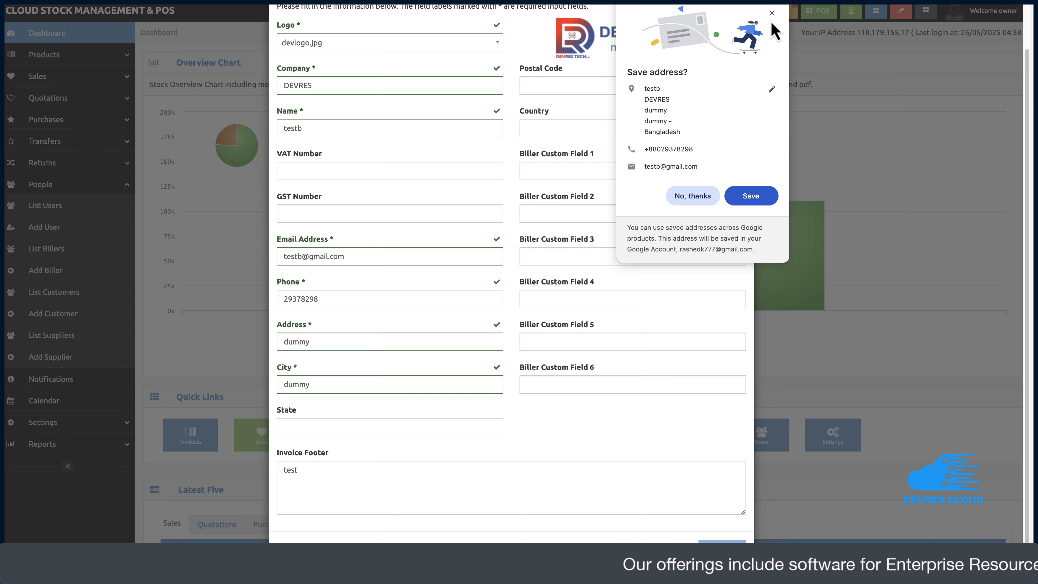
pyautogui.click(771, 13)
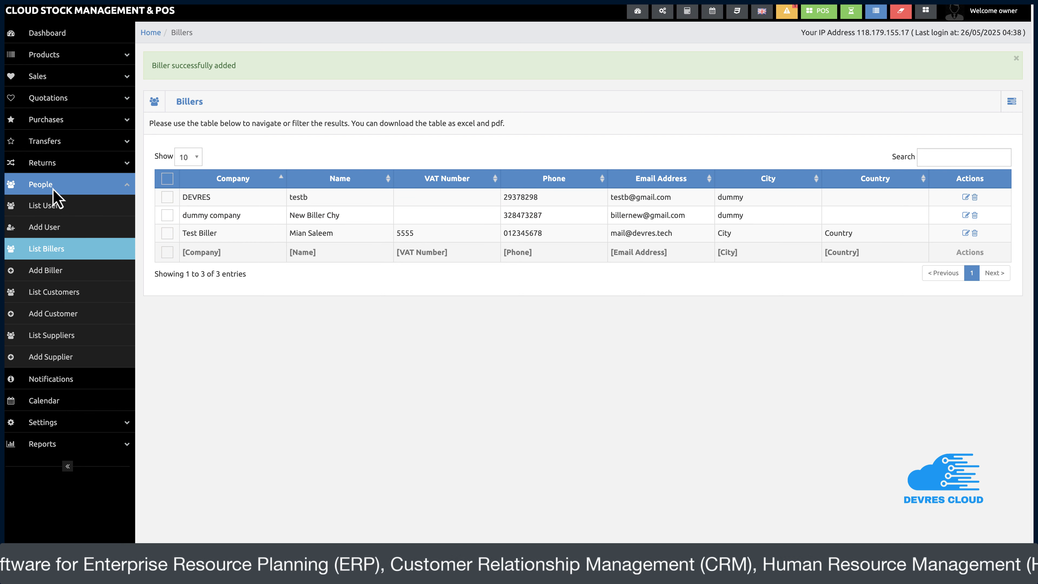
# Start a new user with first and last name, company DEVRES, a phone number and e-mail
pyautogui.click(53, 234)
pyautogui.click(191, 132)
pyautogui.write('TEst')
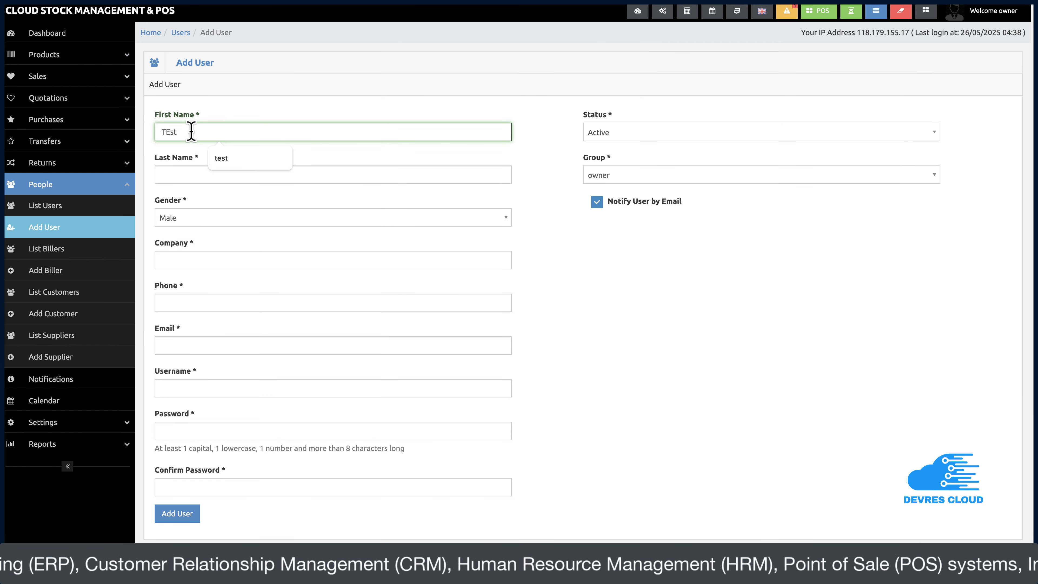
pyautogui.write('t')
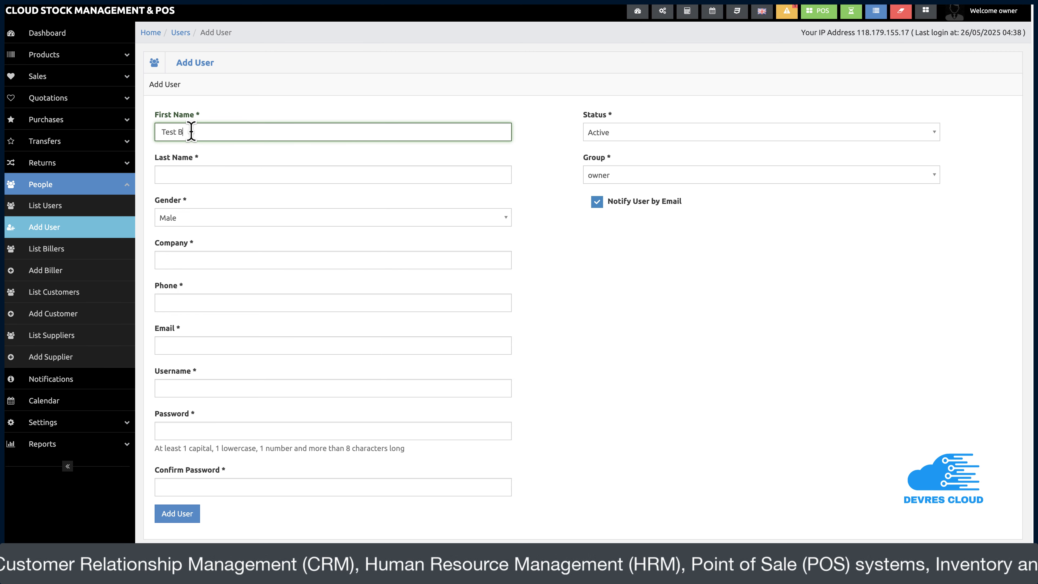
pyautogui.click(197, 173)
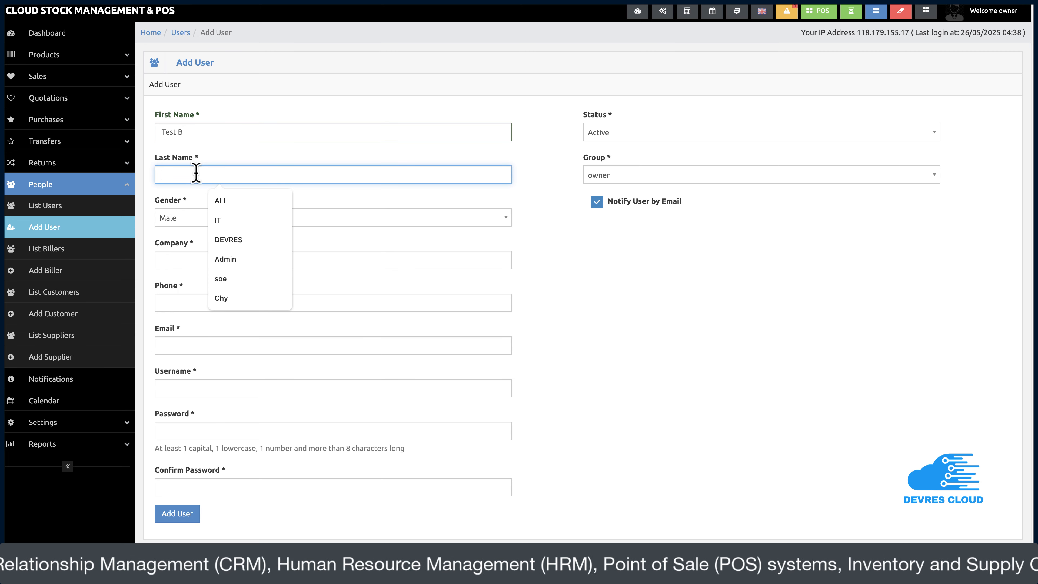
pyautogui.write('TEST')
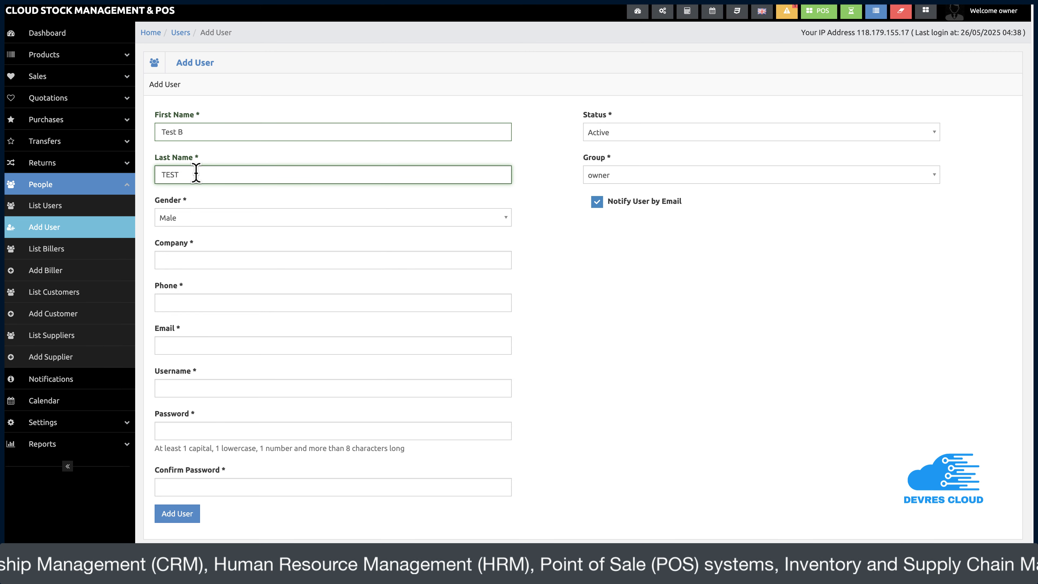
pyautogui.click(189, 260)
pyautogui.write('DEVRES')
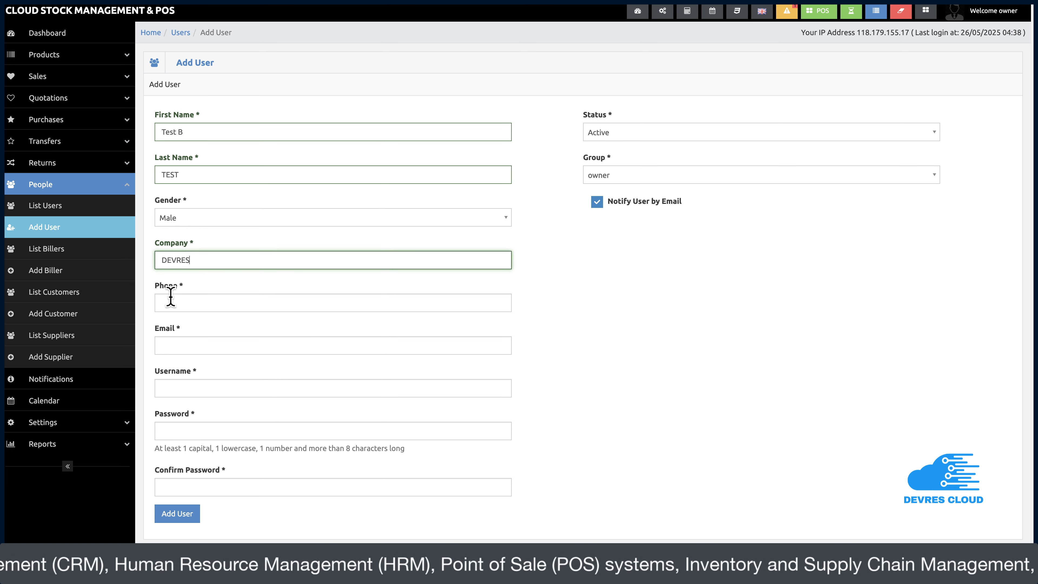
pyautogui.click(170, 303)
pyautogui.write('324432')
pyautogui.click(189, 345)
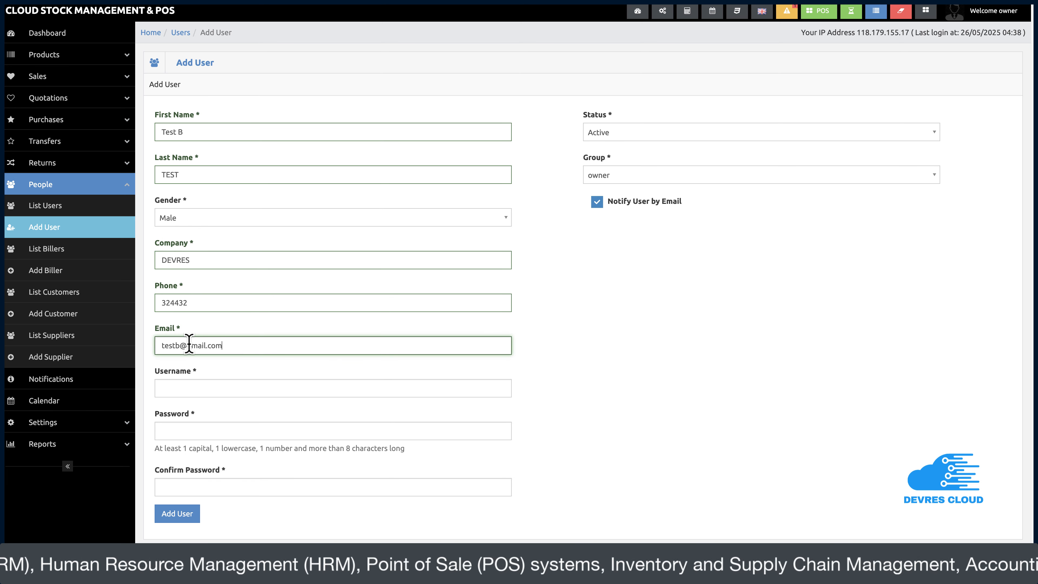
# Set the username to the e-mail without its domain and enter a matching password twice
pyautogui.click(209, 387)
pyautogui.hotkey('ctrl', 'v')
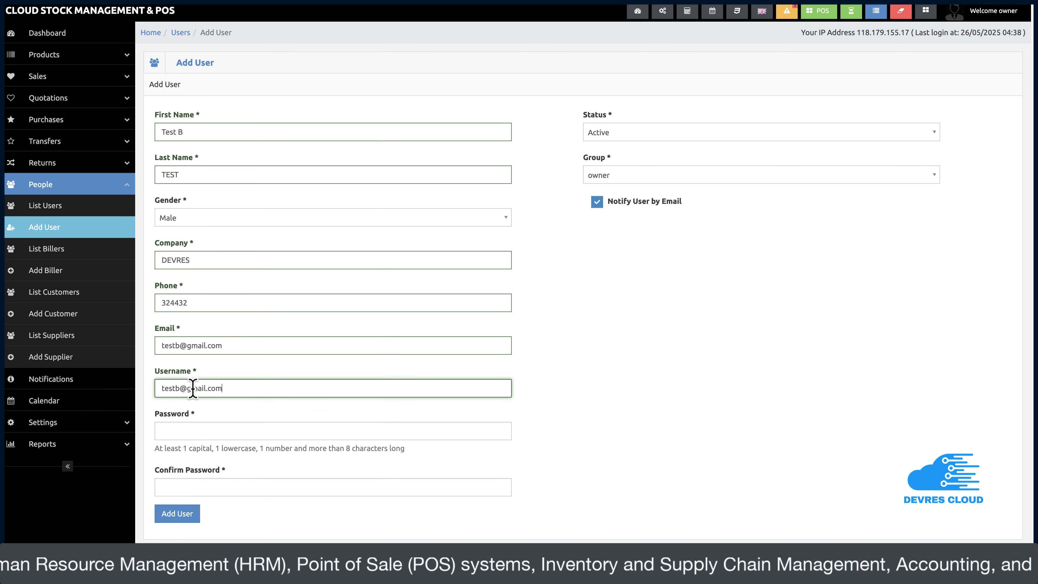
pyautogui.moveTo(181, 388); pyautogui.dragTo(249, 388)
pyautogui.press('BackSpace')
pyautogui.press('Tab')
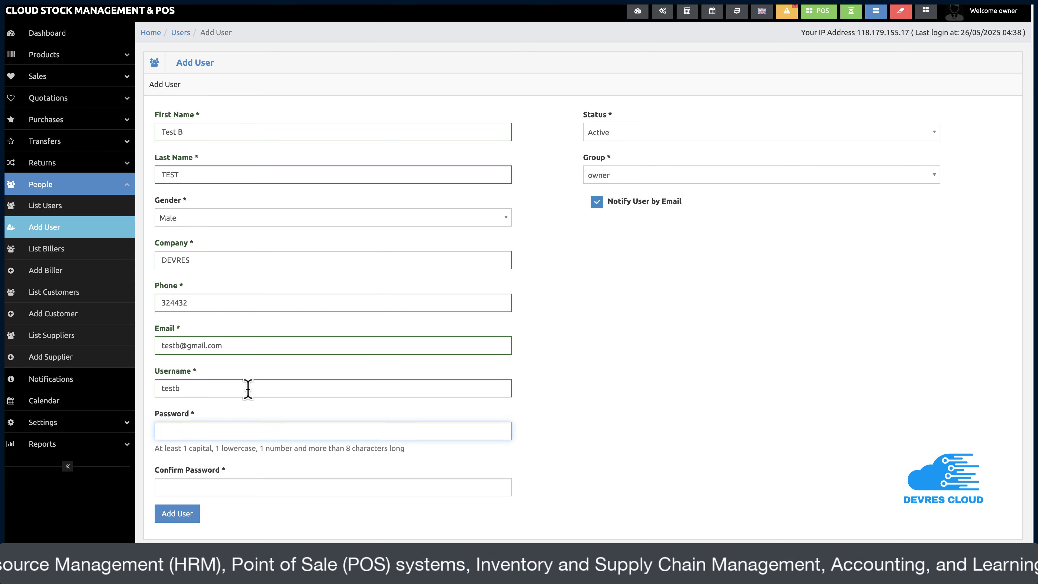
pyautogui.write('Te')
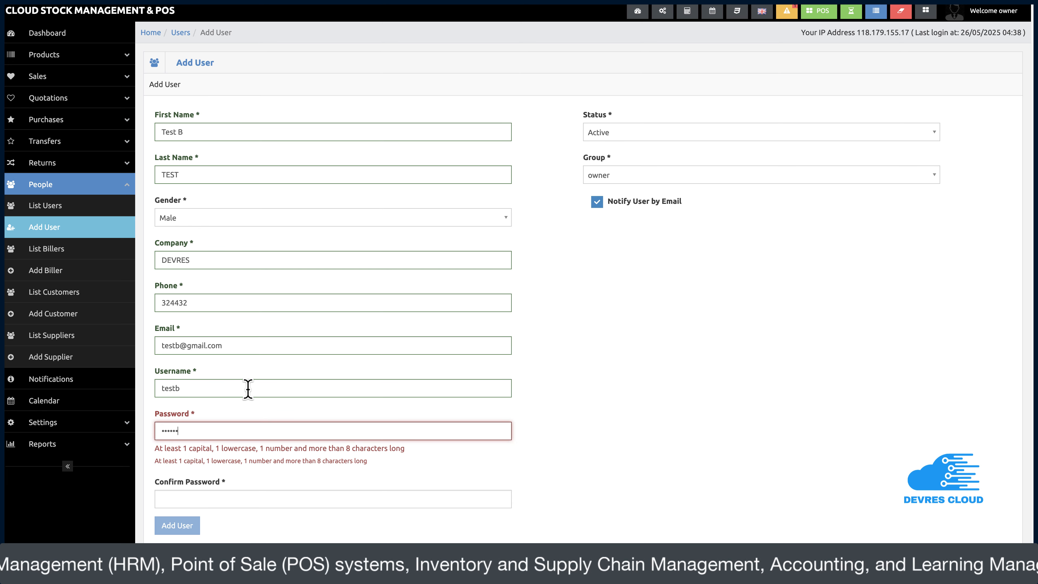
pyautogui.click(254, 502)
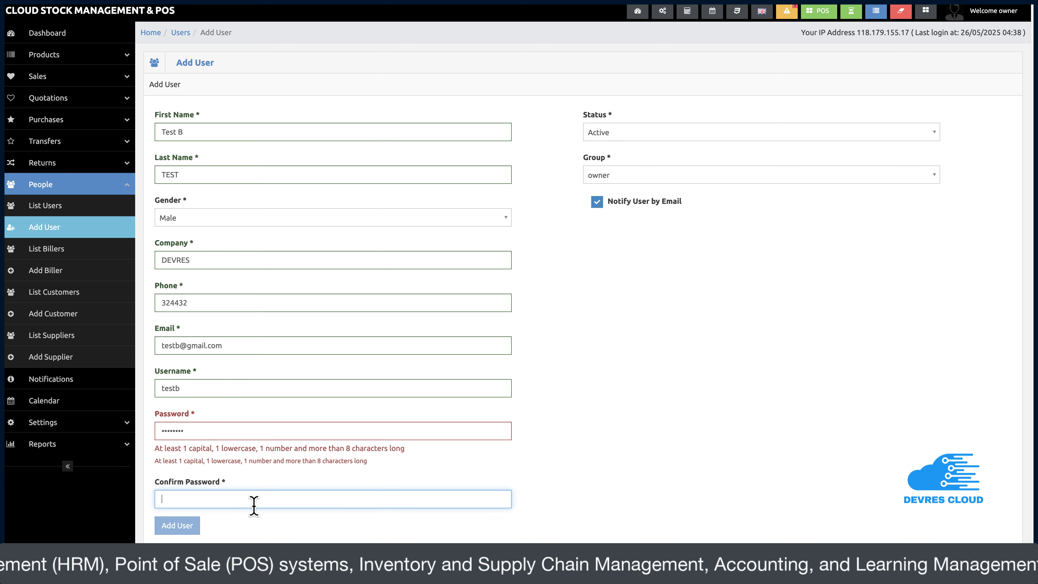
pyautogui.doubleClick(184, 431)
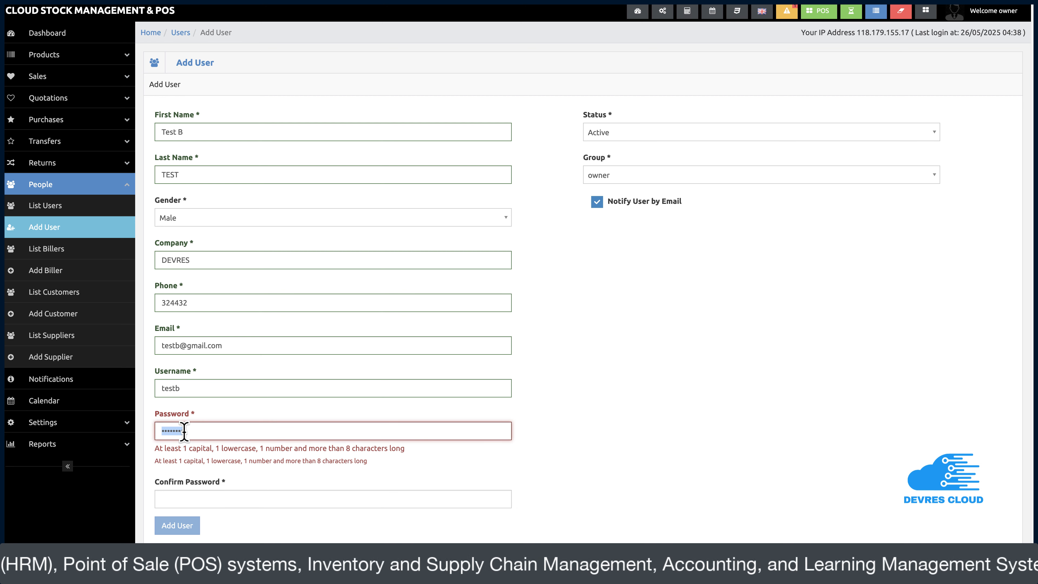
pyautogui.write('Te••••••')
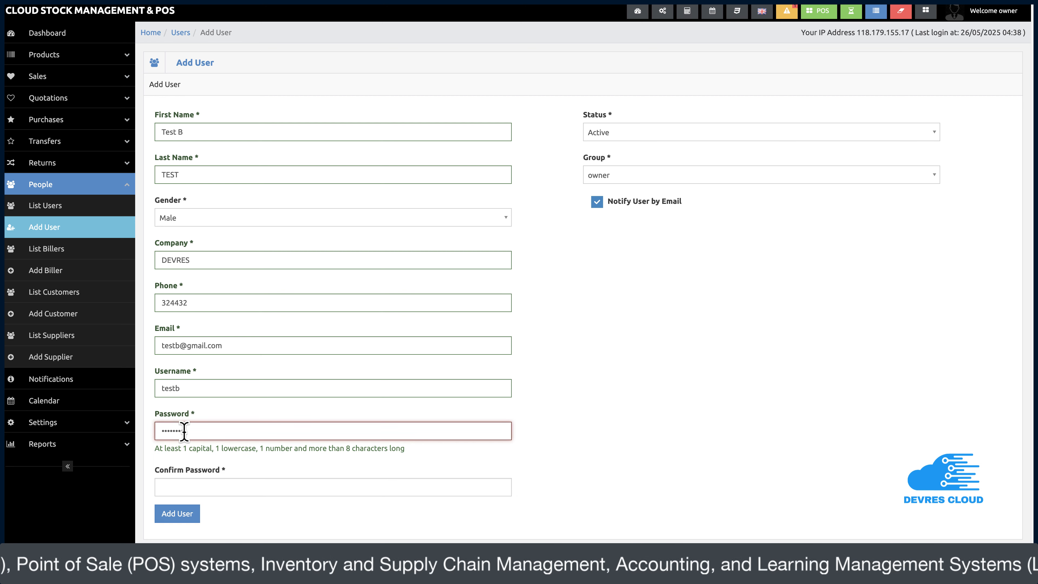
pyautogui.press('Tab')
pyautogui.write('••')
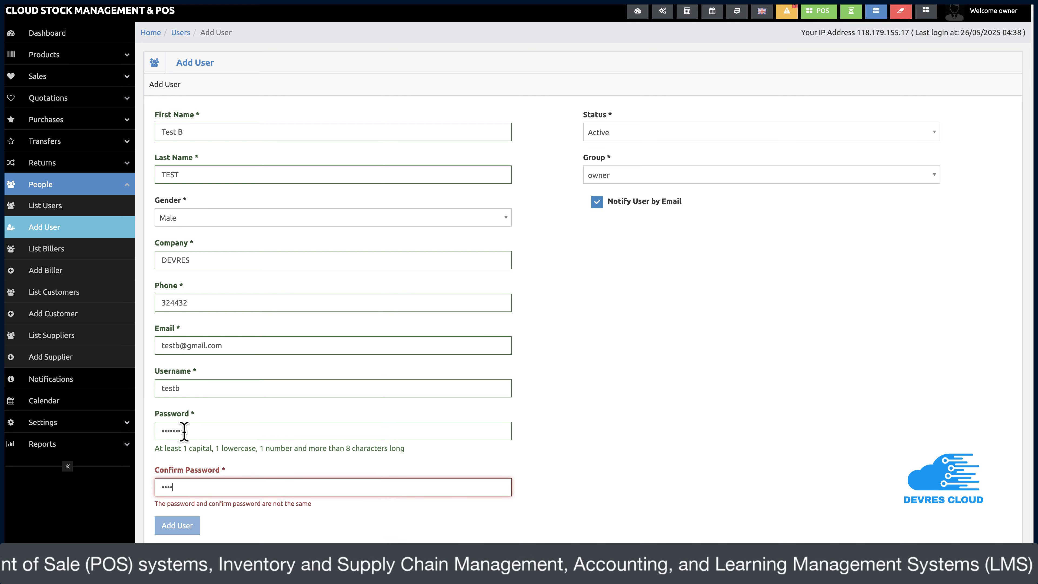
pyautogui.write('•')
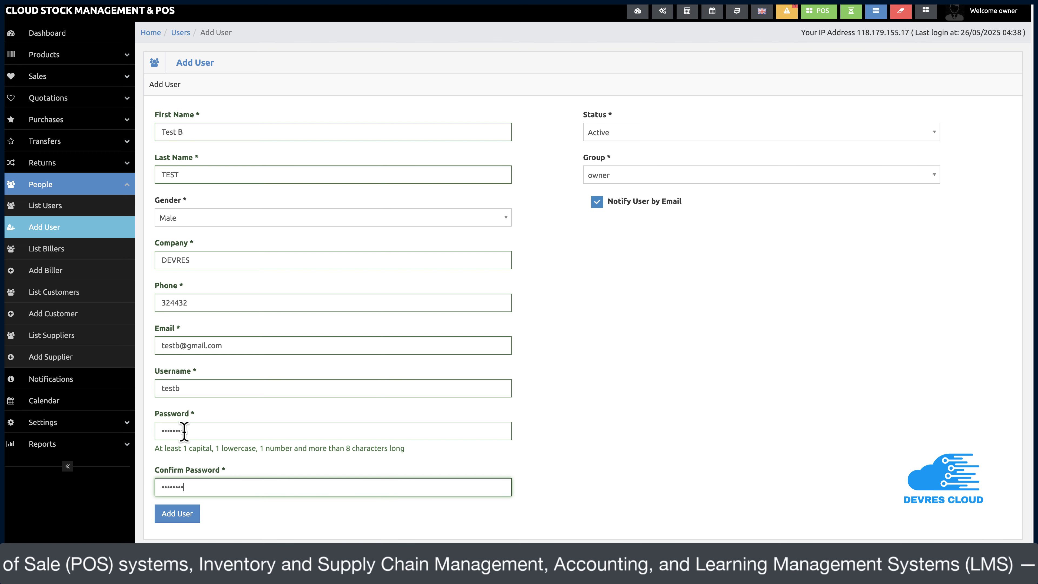
pyautogui.click(626, 180)
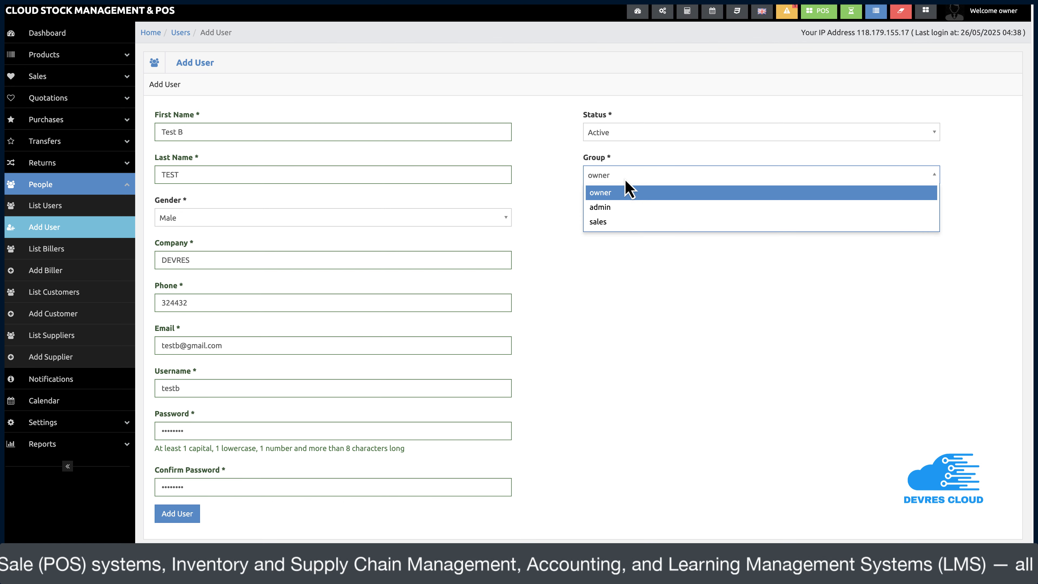
# Put the user in the sales group with biller DEVRES and Warehouse 1
pyautogui.click(621, 229)
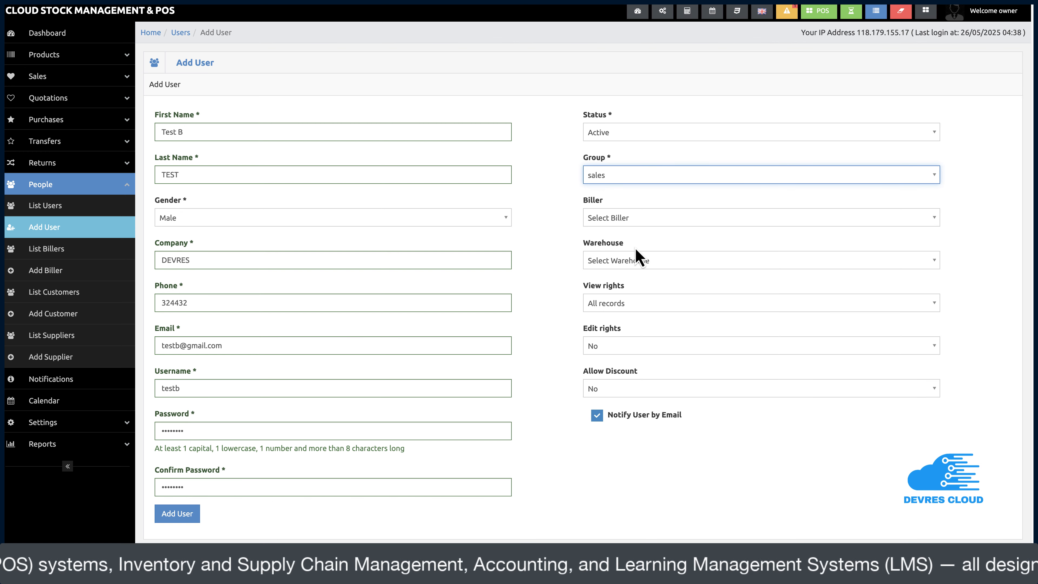
pyautogui.click(634, 228)
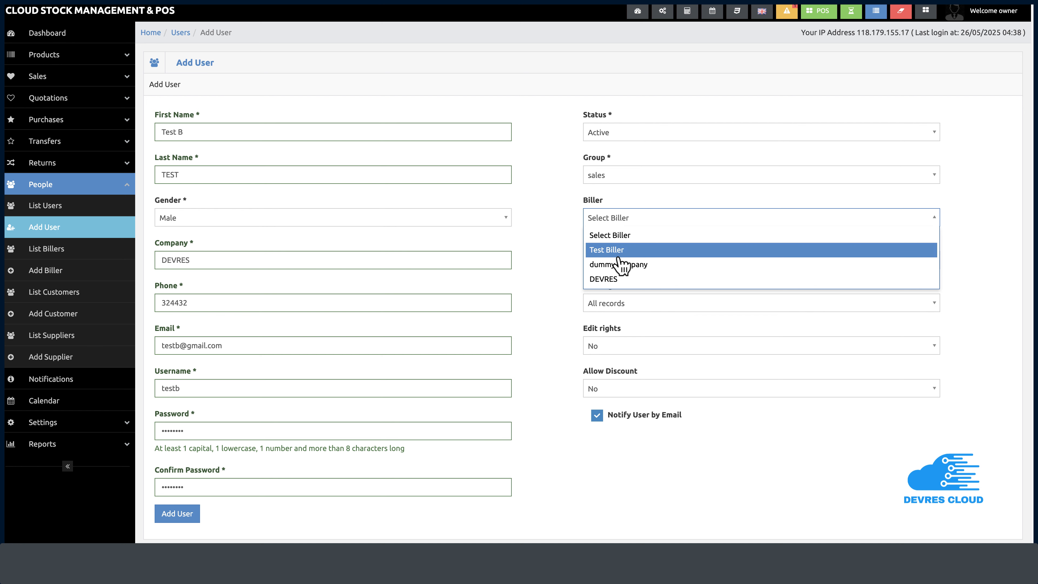
pyautogui.click(617, 279)
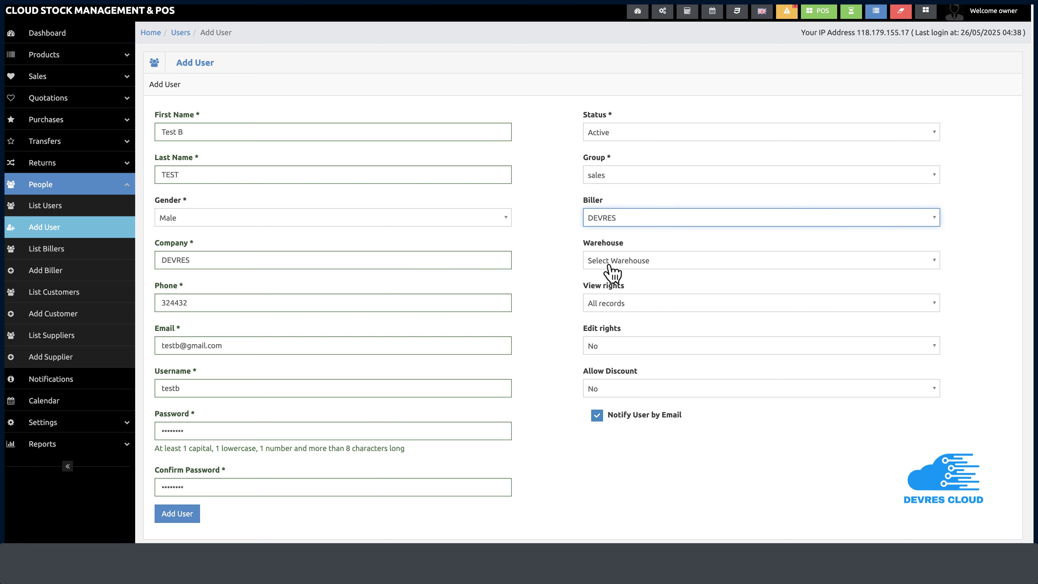
pyautogui.click(612, 265)
pyautogui.click(613, 293)
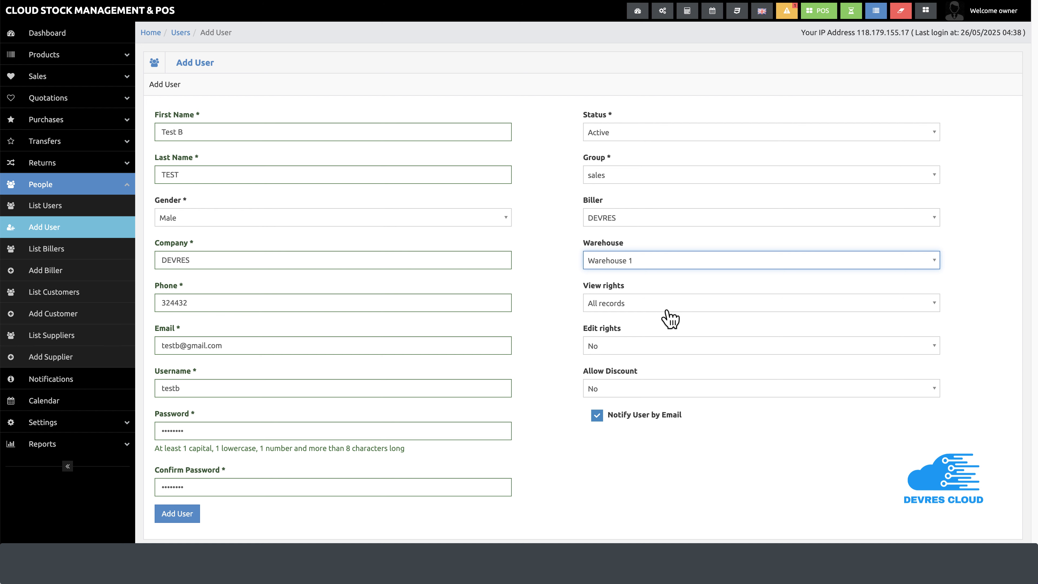
# Limit the user to own records, allow discounts, and create the account
pyautogui.click(639, 310)
pyautogui.click(643, 320)
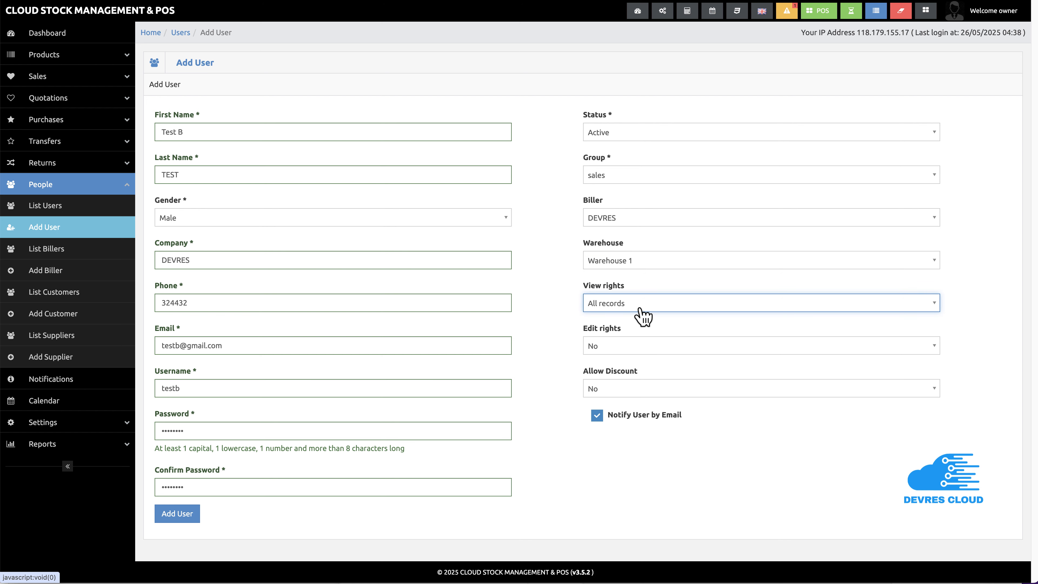
pyautogui.click(641, 309)
pyautogui.click(634, 334)
pyautogui.click(646, 393)
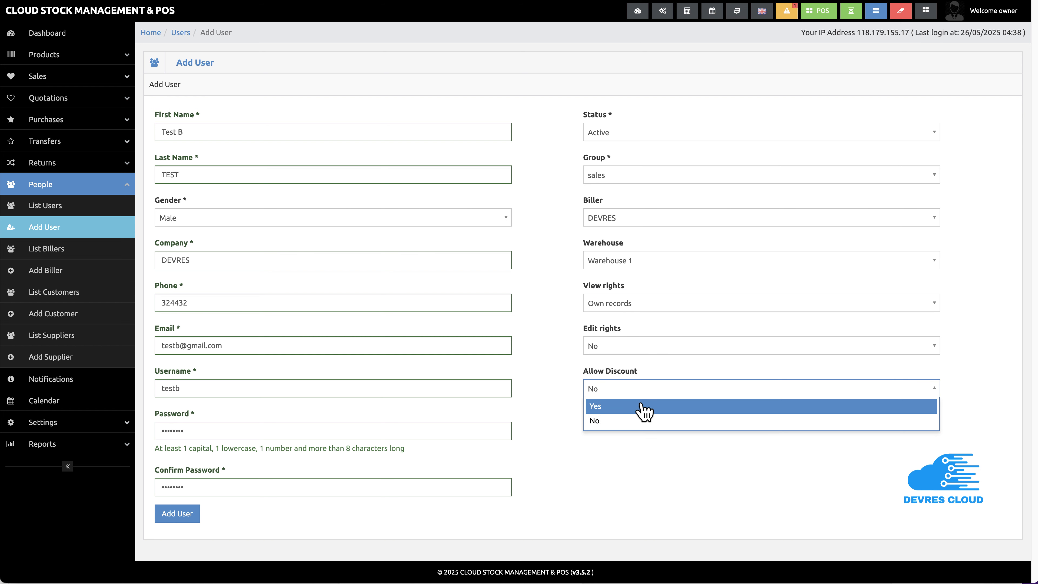
pyautogui.click(645, 410)
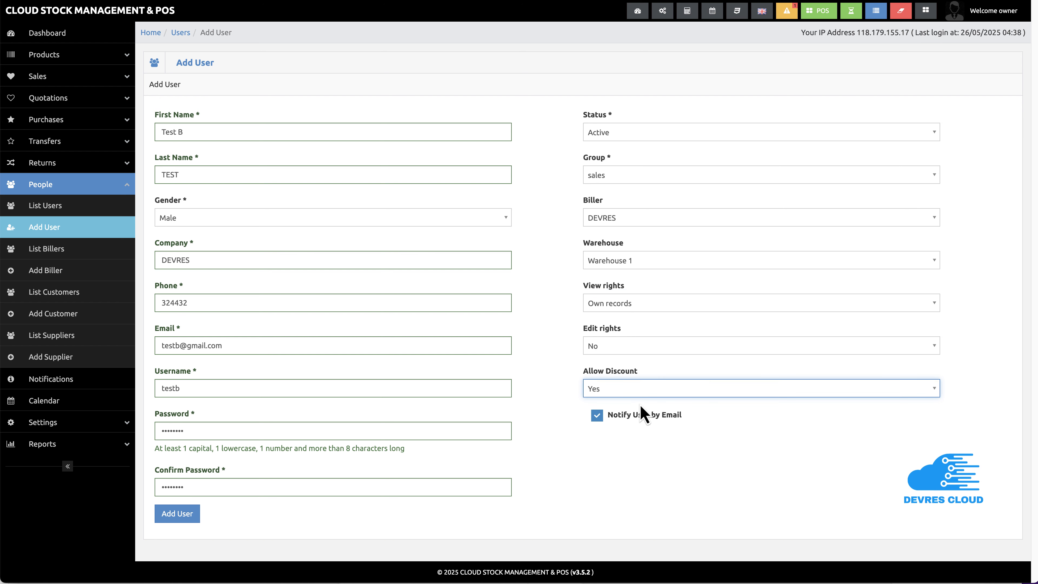
pyautogui.click(190, 523)
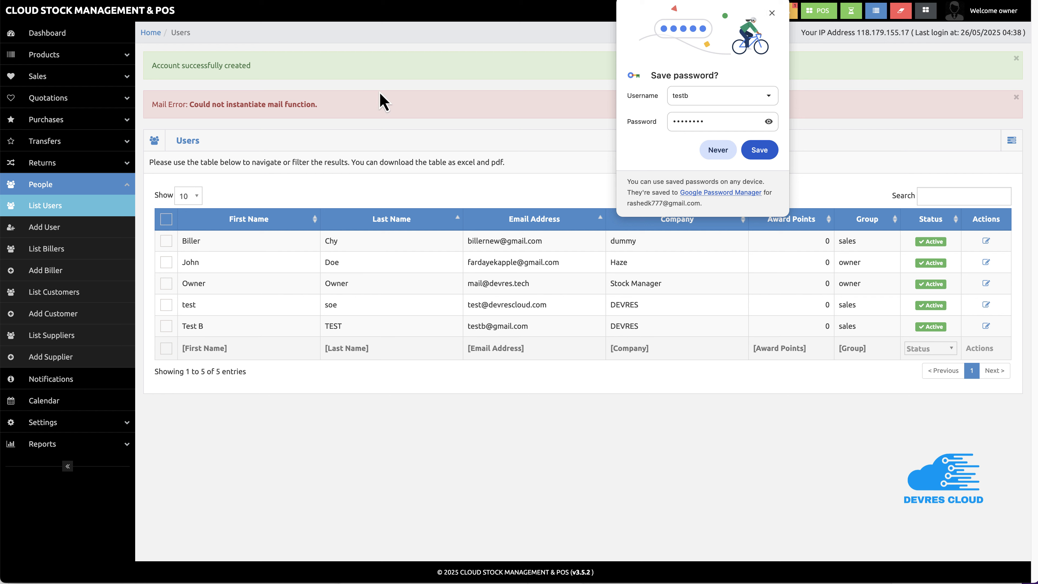
# Dismiss the save-password popup and log out of the owner account to the login page
pyautogui.click(772, 13)
pyautogui.moveTo(319, 104); pyautogui.dragTo(143, 102)
pyautogui.click(339, 103)
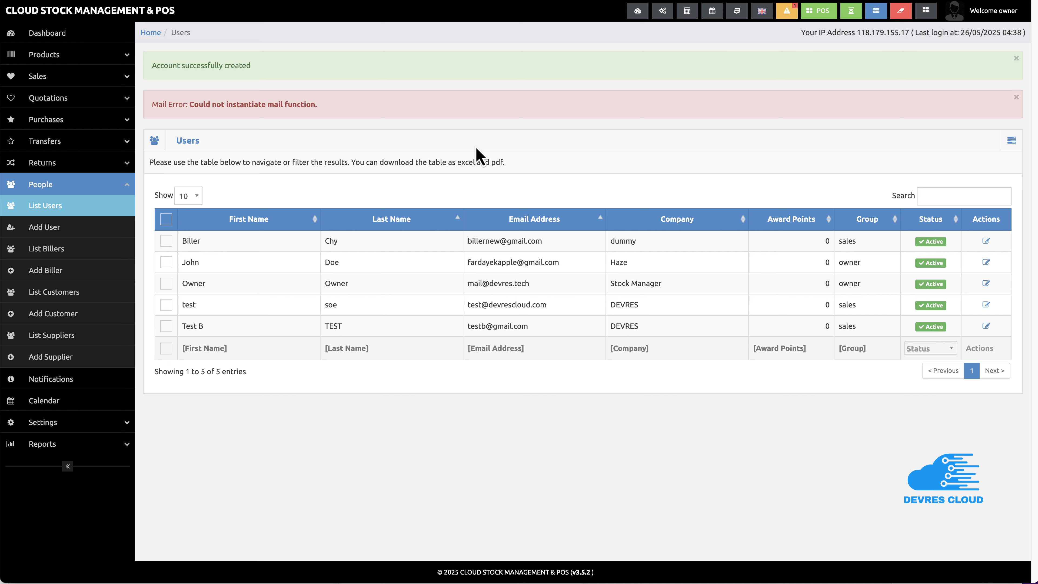
pyautogui.click(999, 17)
pyautogui.click(963, 62)
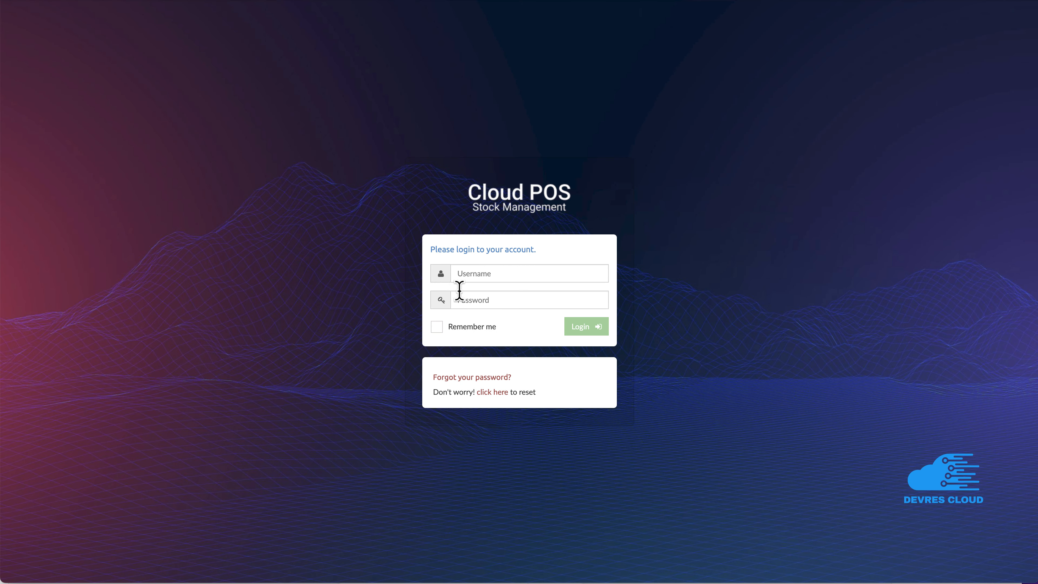
pyautogui.click(478, 278)
# Log in as the new sales user and expand the Products and People menus
pyautogui.press('super+v')
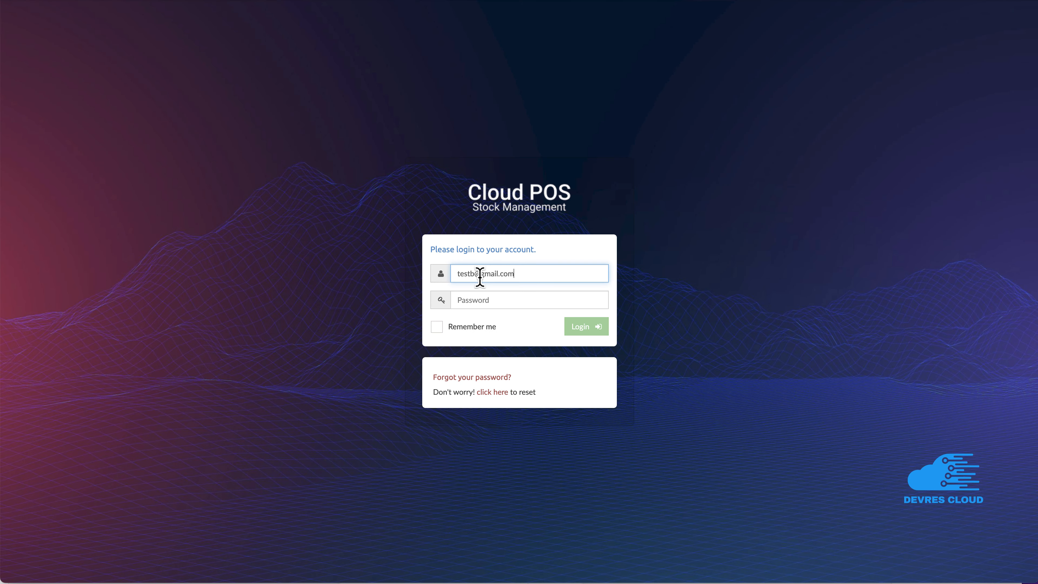
pyautogui.press('super+Tab')
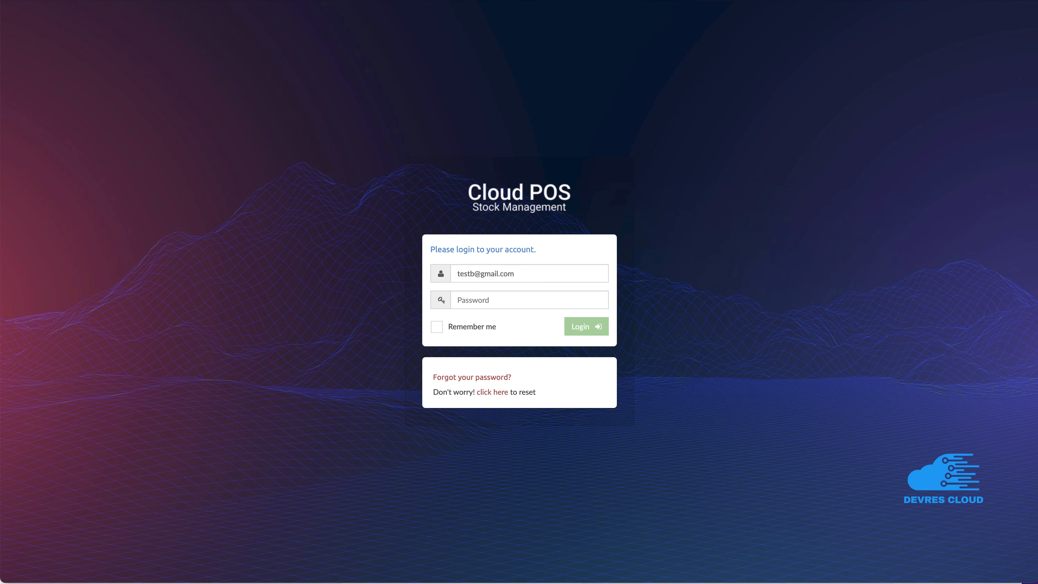
pyautogui.press('super+m')
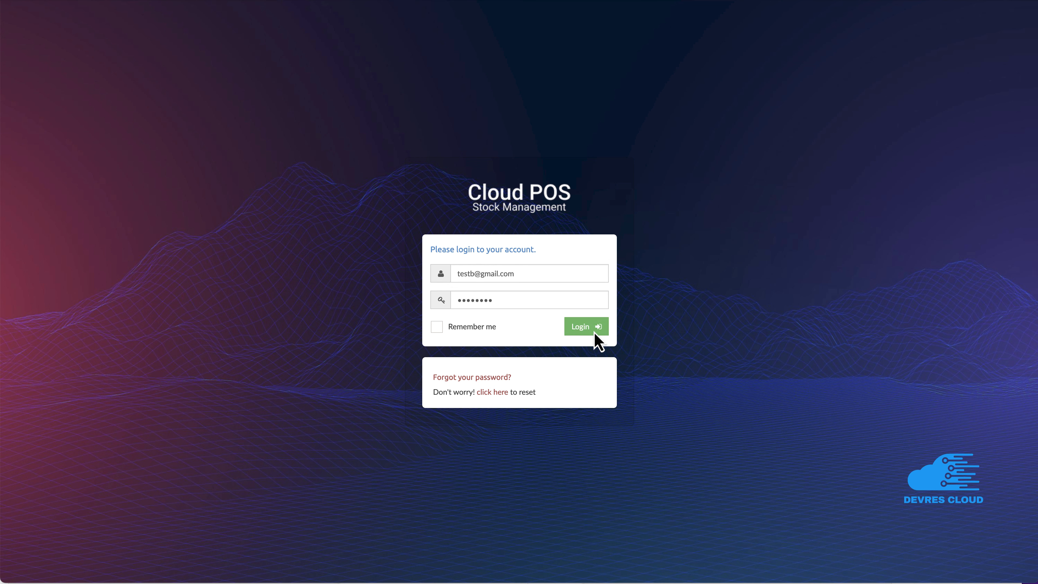
pyautogui.click(594, 332)
pyautogui.click(591, 332)
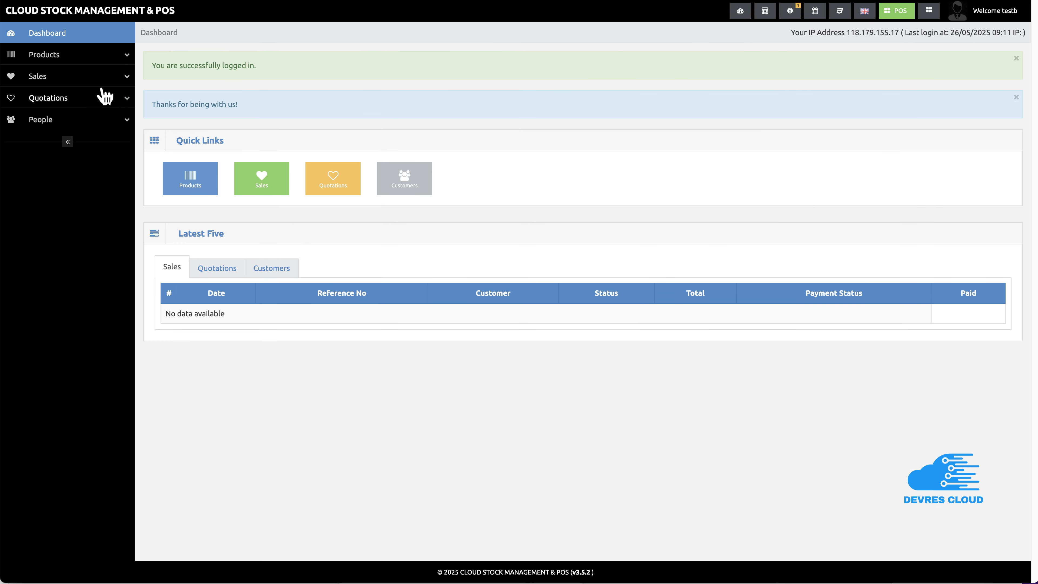
pyautogui.click(65, 57)
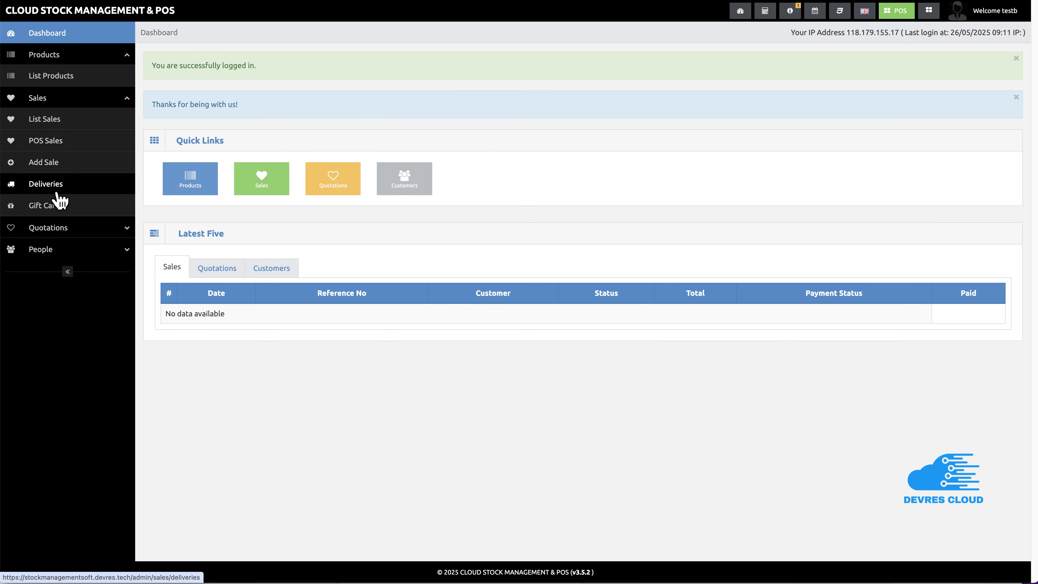
pyautogui.click(59, 251)
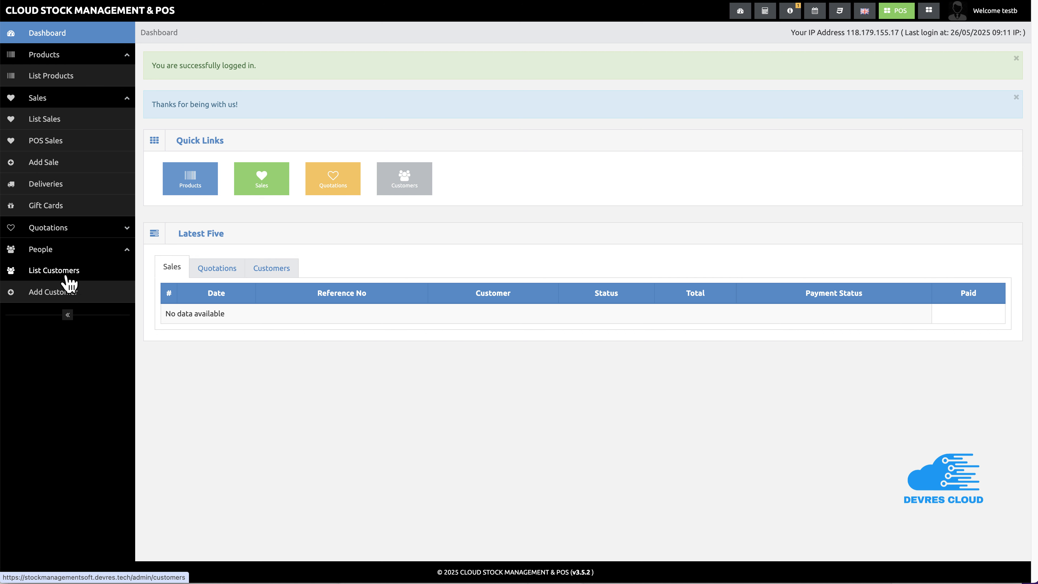
# Open the POS register with 200 cash in hand
pyautogui.click(894, 15)
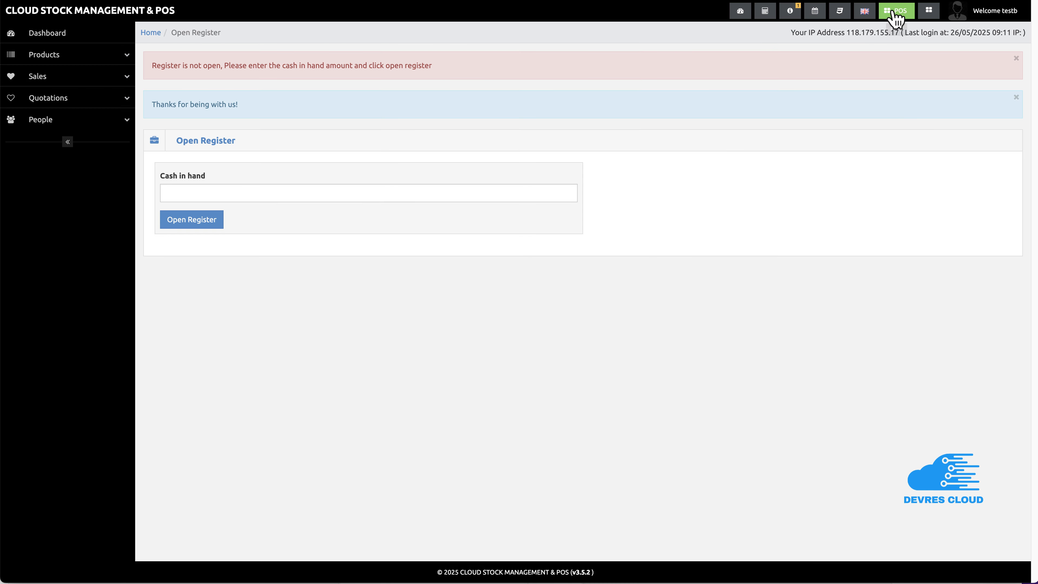
pyautogui.click(251, 193)
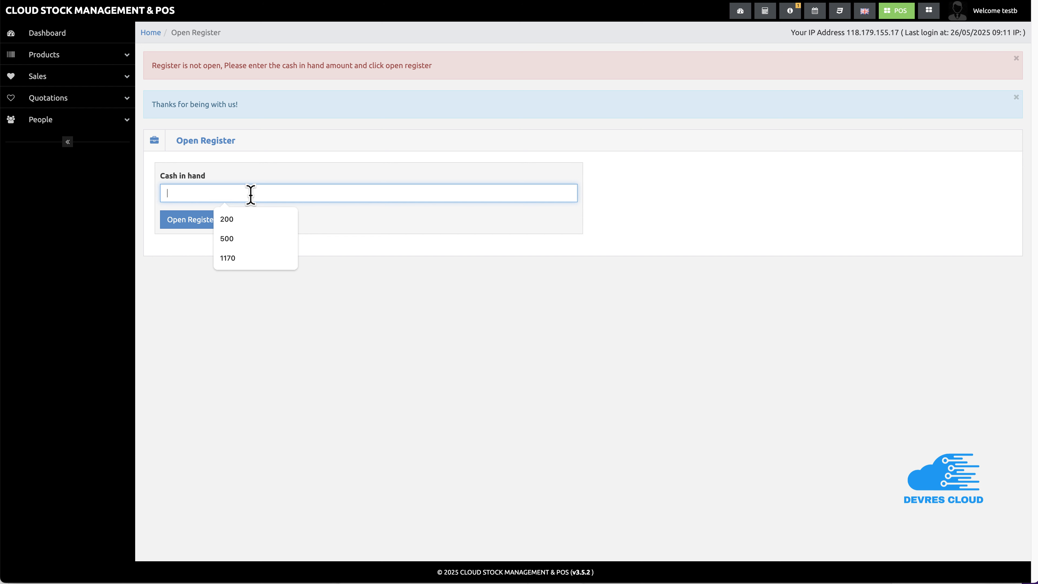
pyautogui.write('200')
pyautogui.click(209, 225)
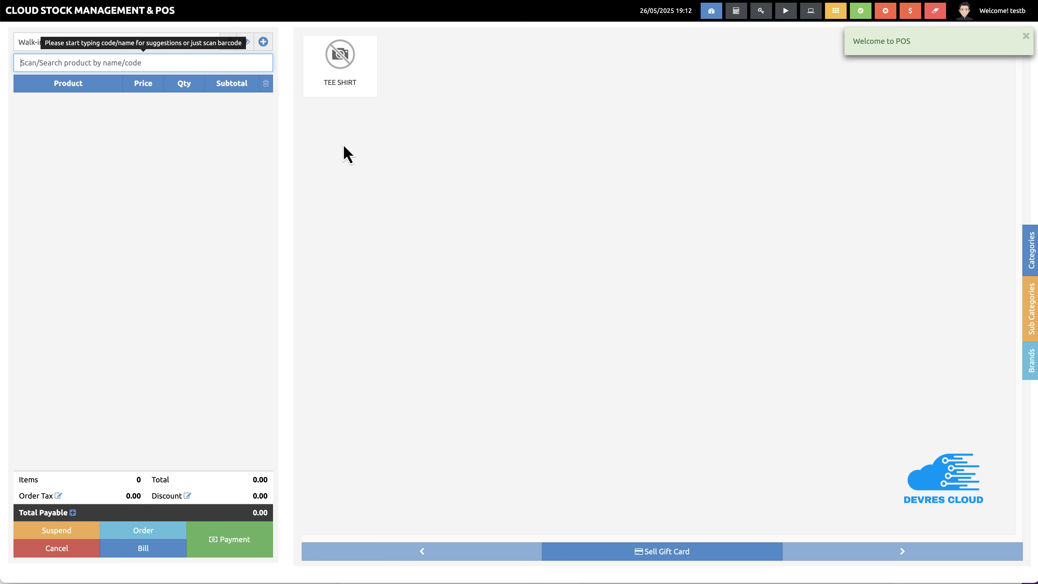
# Sell one Tee Shirt for 450 cash, skip printing, and return to the POS screen
pyautogui.click(341, 91)
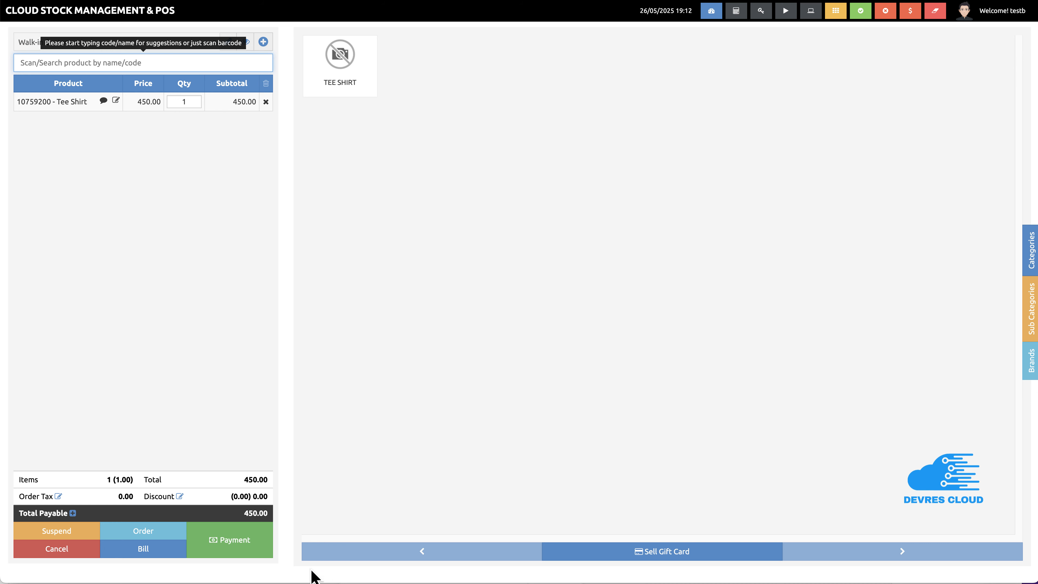
pyautogui.click(236, 544)
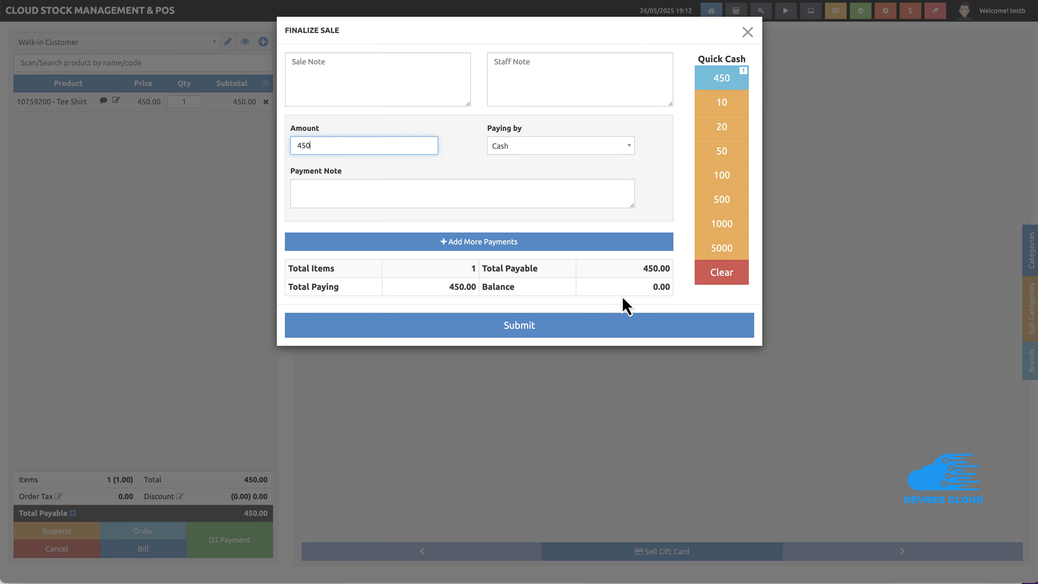
pyautogui.click(576, 327)
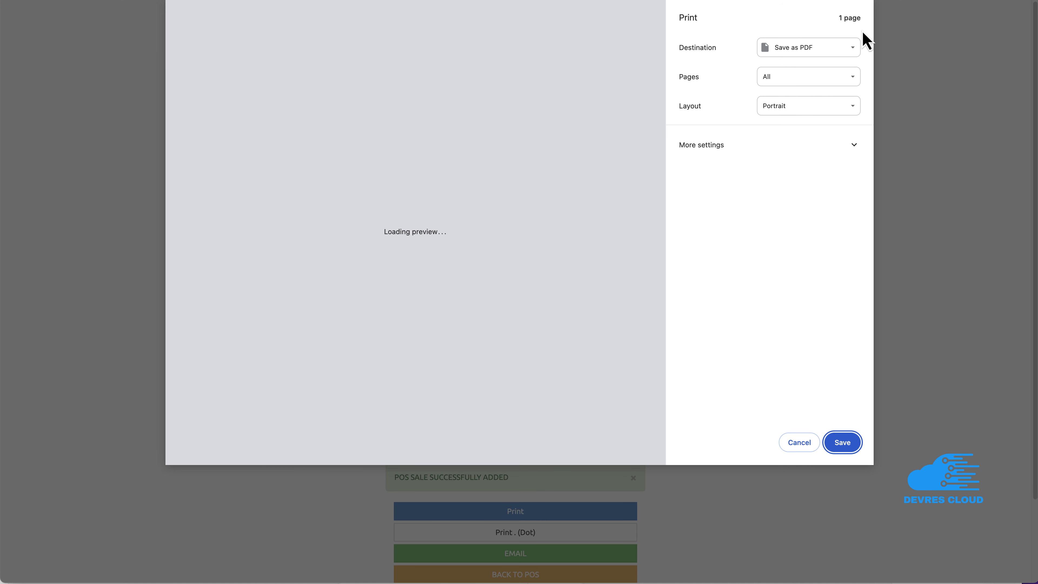
pyautogui.click(789, 444)
pyautogui.scroll(-2, 727, 480)
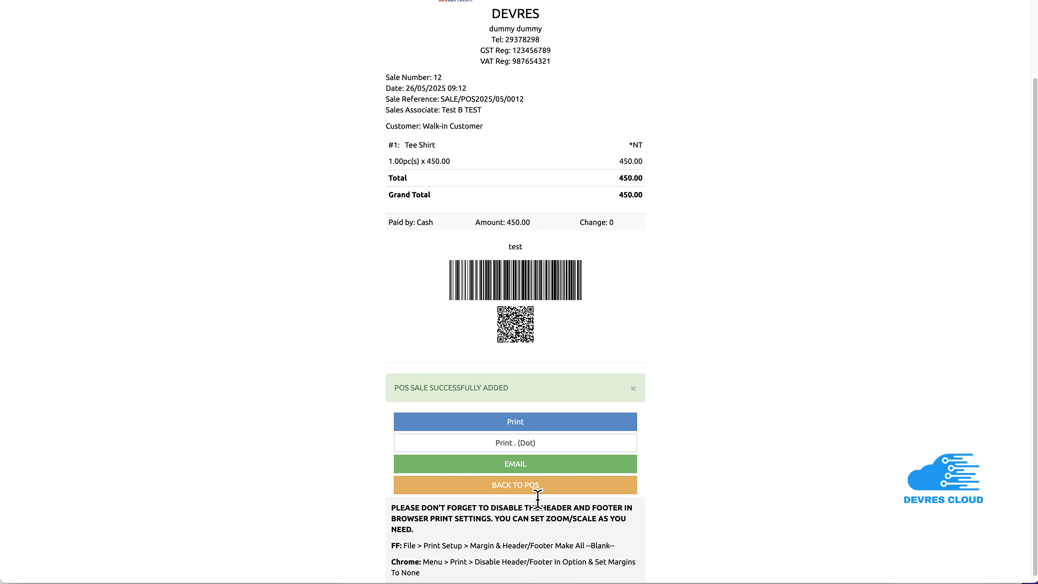
pyautogui.scroll(2, 536, 494)
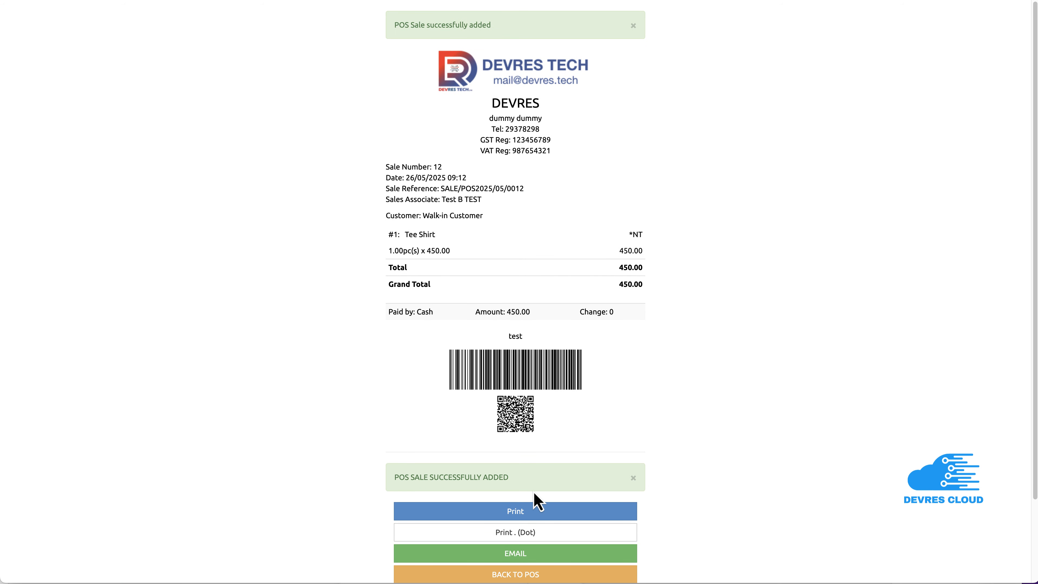
pyautogui.scroll(-2, 536, 495)
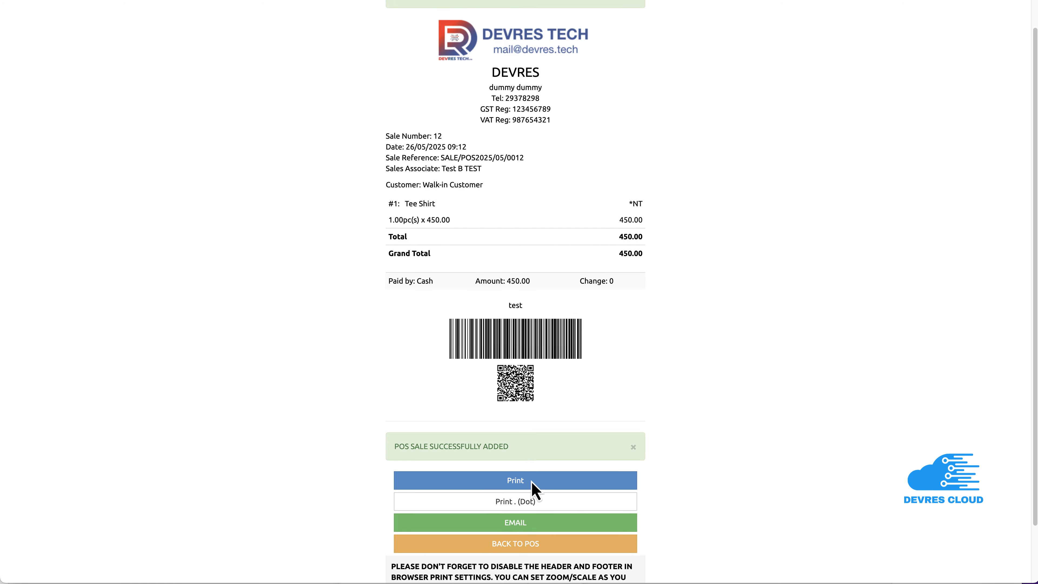
pyautogui.click(534, 483)
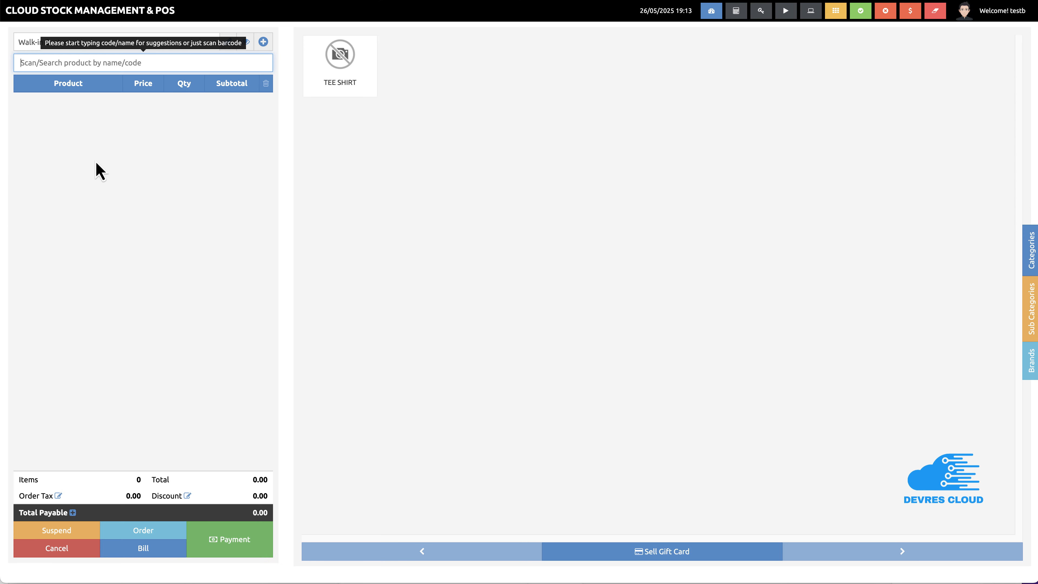
# Check the POS Sales list, then log out of the sales user account
pyautogui.click(28, 17)
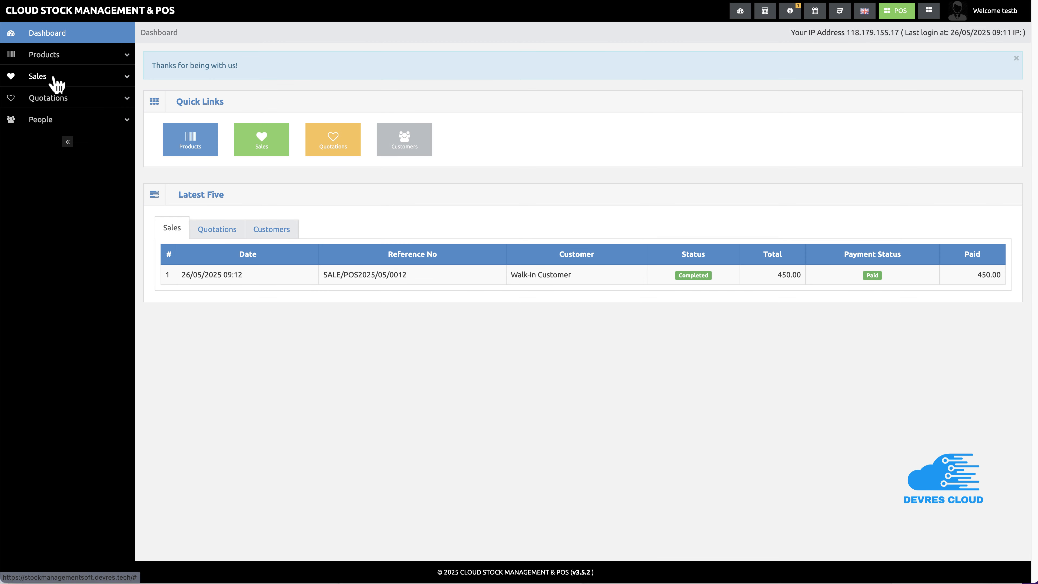
pyautogui.click(54, 78)
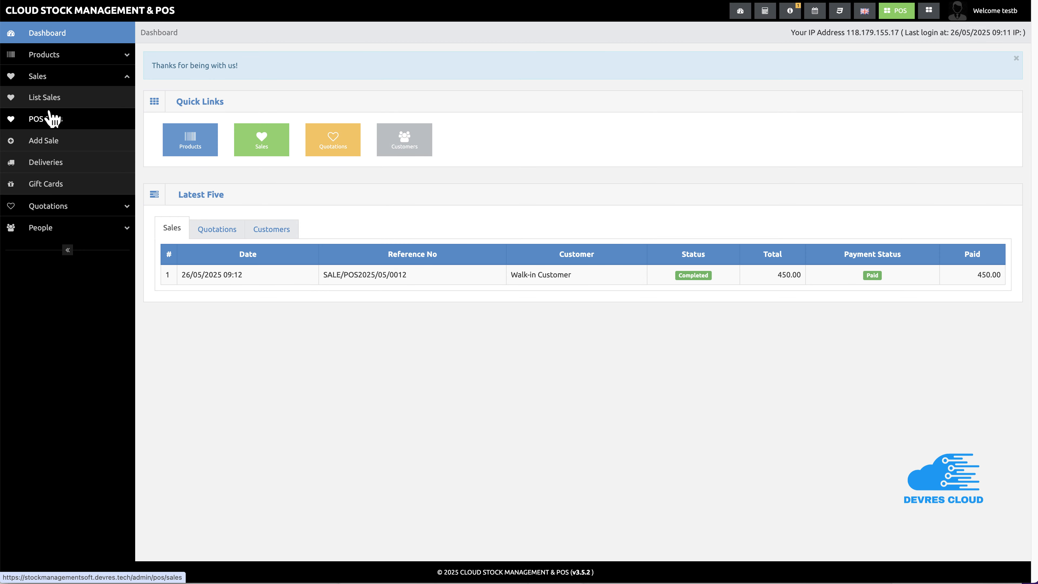
pyautogui.click(55, 124)
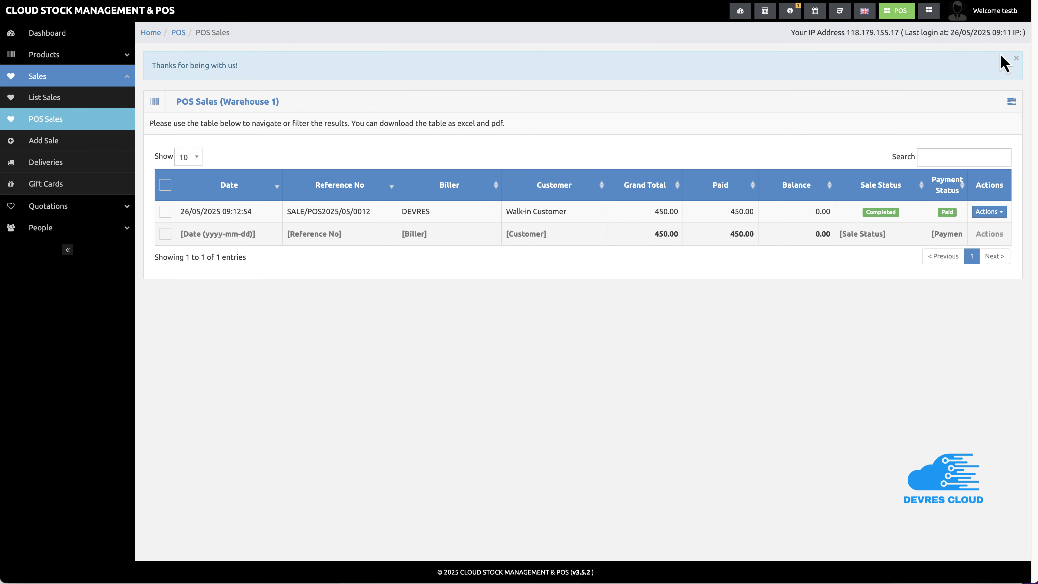
pyautogui.click(985, 11)
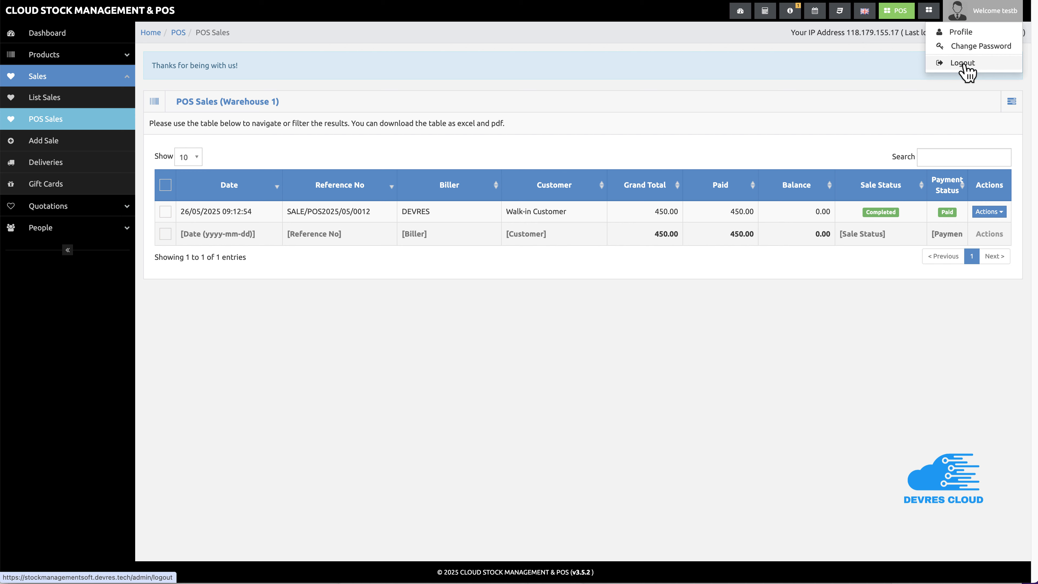
pyautogui.click(964, 65)
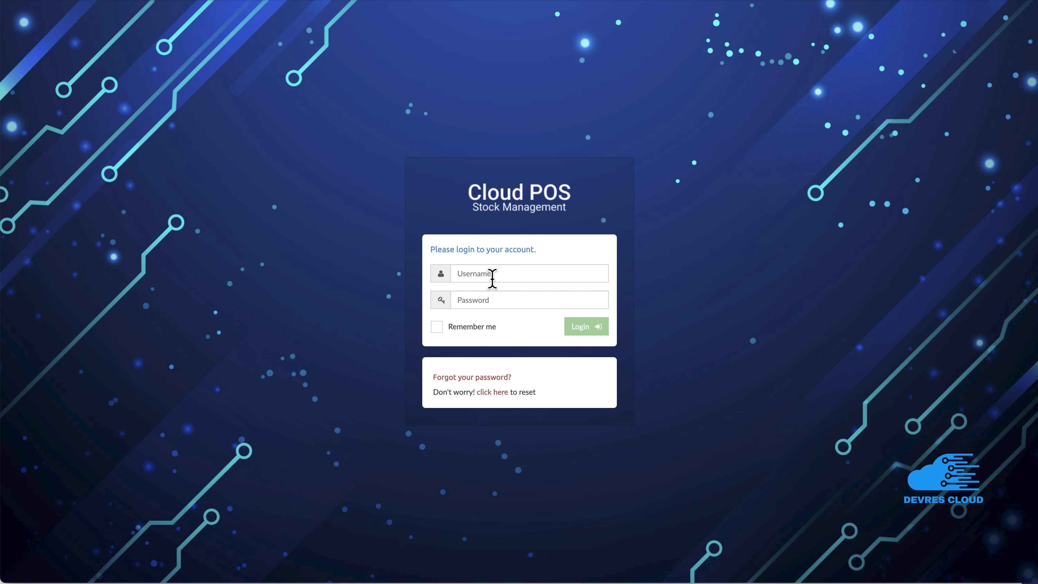
# Log back in as the owner using the saved username and password
pyautogui.click(494, 274)
pyautogui.click(531, 306)
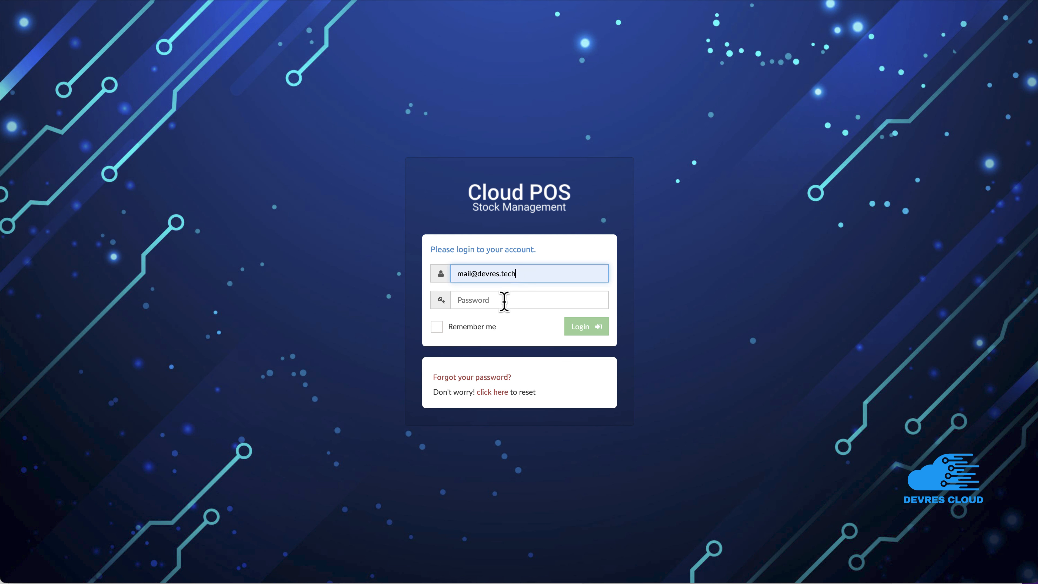
pyautogui.click(505, 301)
pyautogui.write('12')
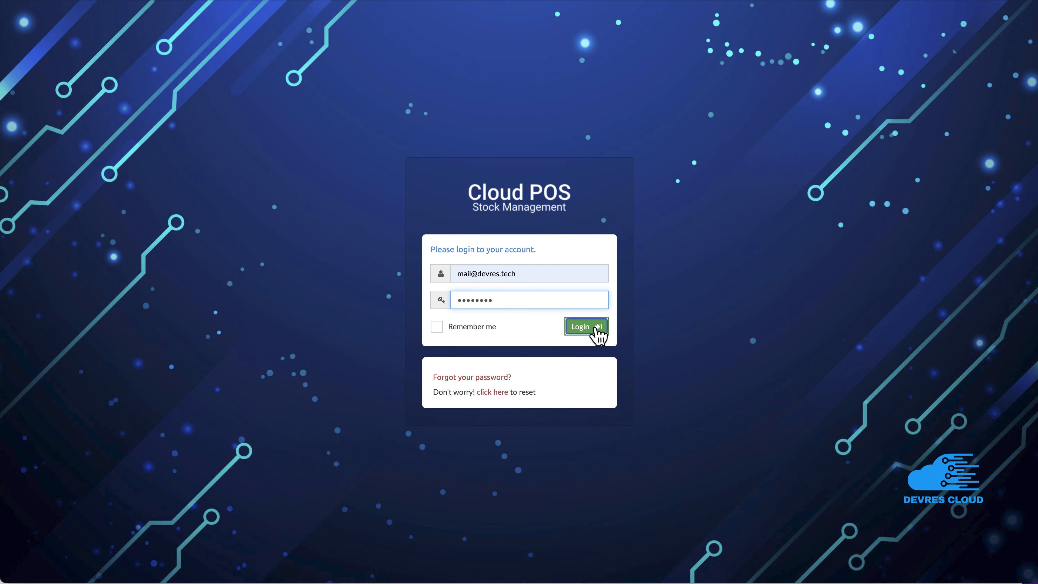
pyautogui.click(594, 330)
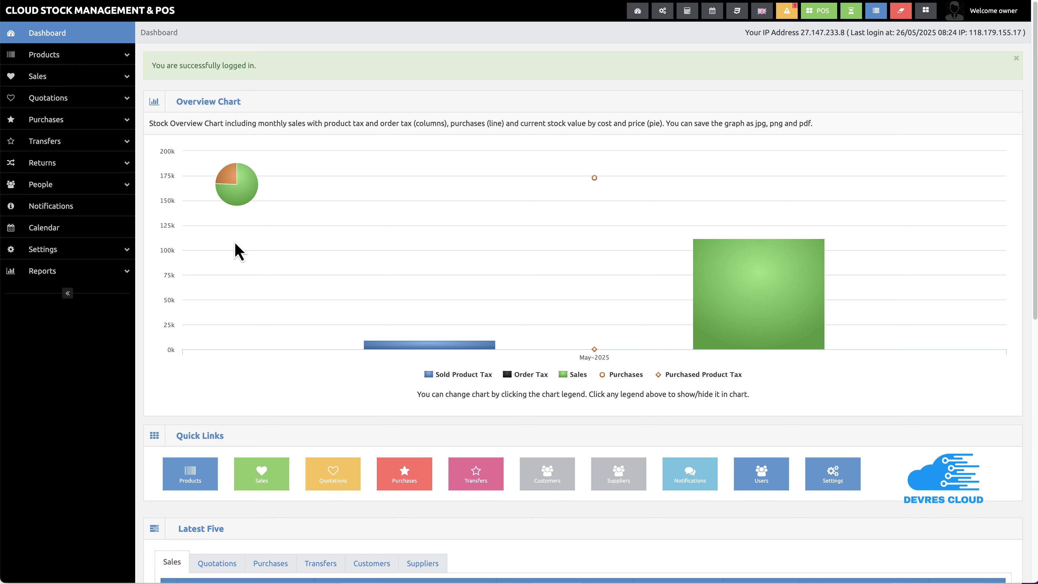
# Review the billers list and then the users list under People
pyautogui.click(100, 189)
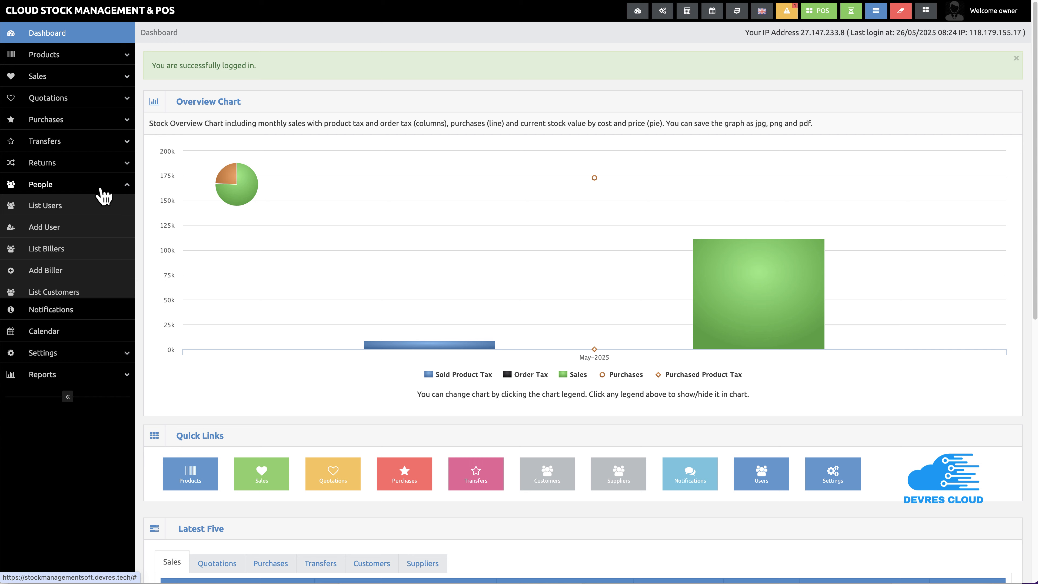
pyautogui.click(52, 256)
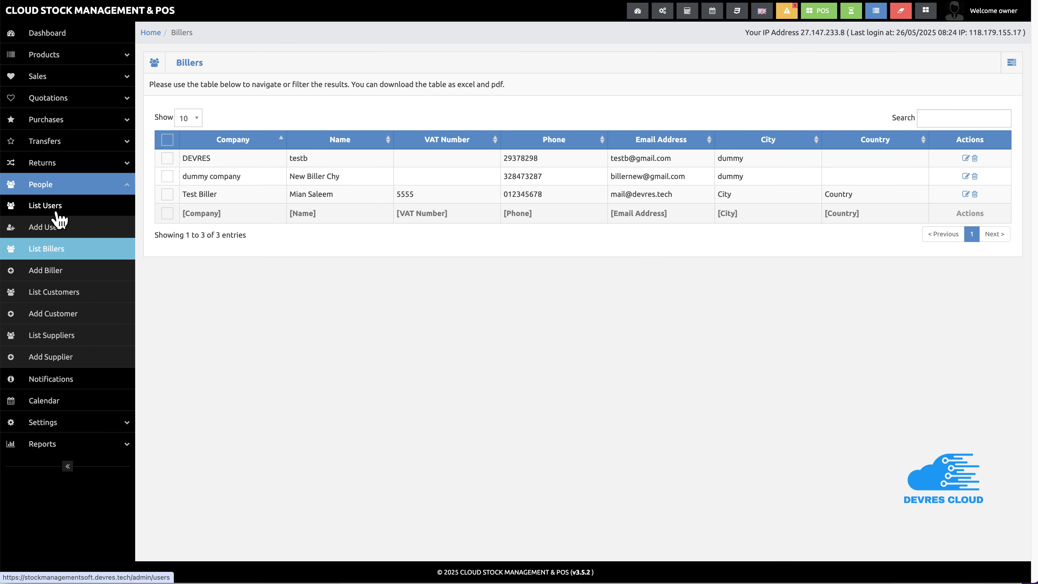
pyautogui.click(60, 219)
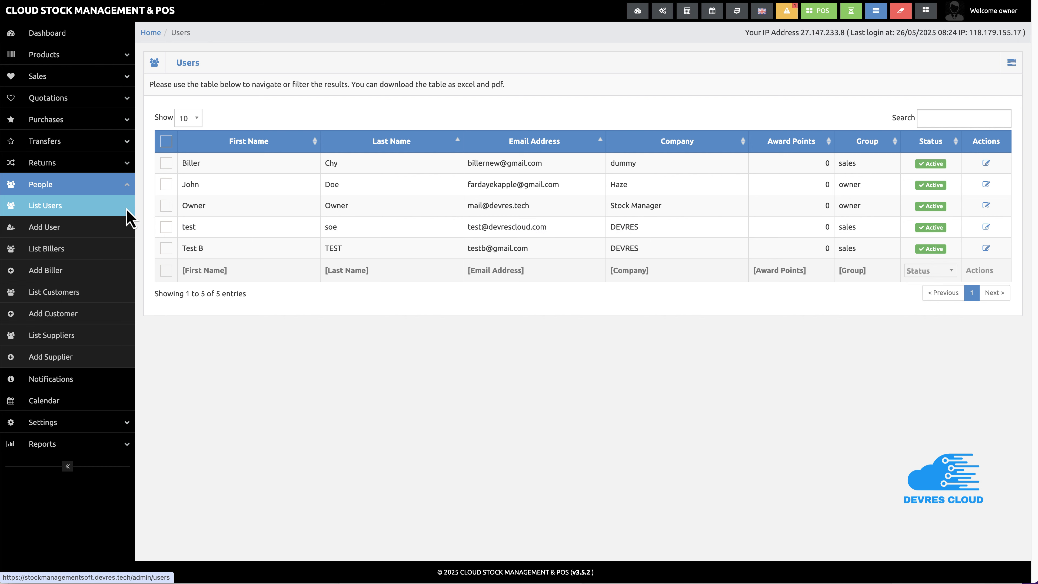
# Open the Staff Report listing all five users with companies, groups and statuses
pyautogui.click(99, 446)
pyautogui.scroll(-10, 78, 491)
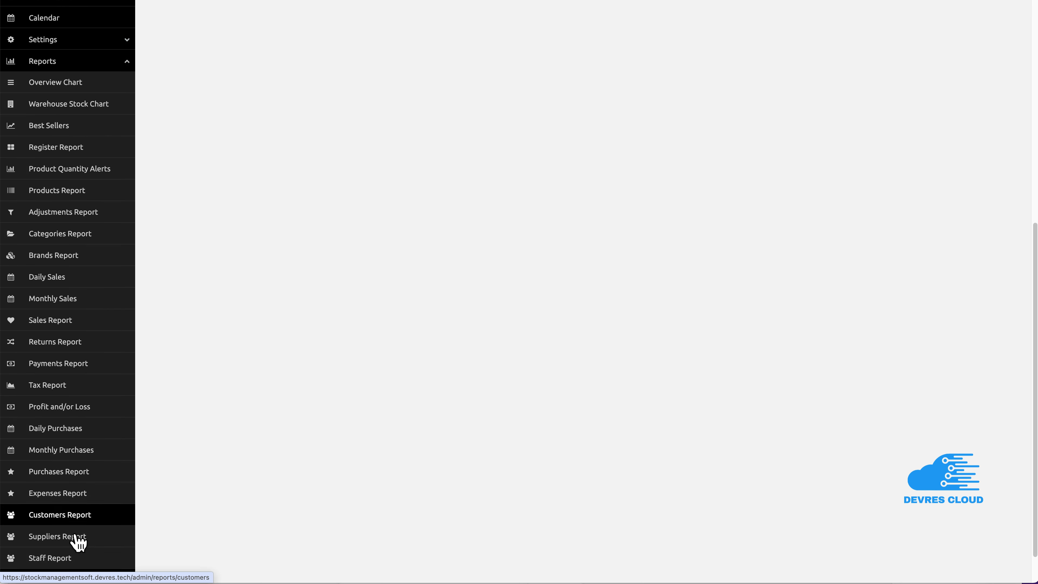
pyautogui.click(59, 524)
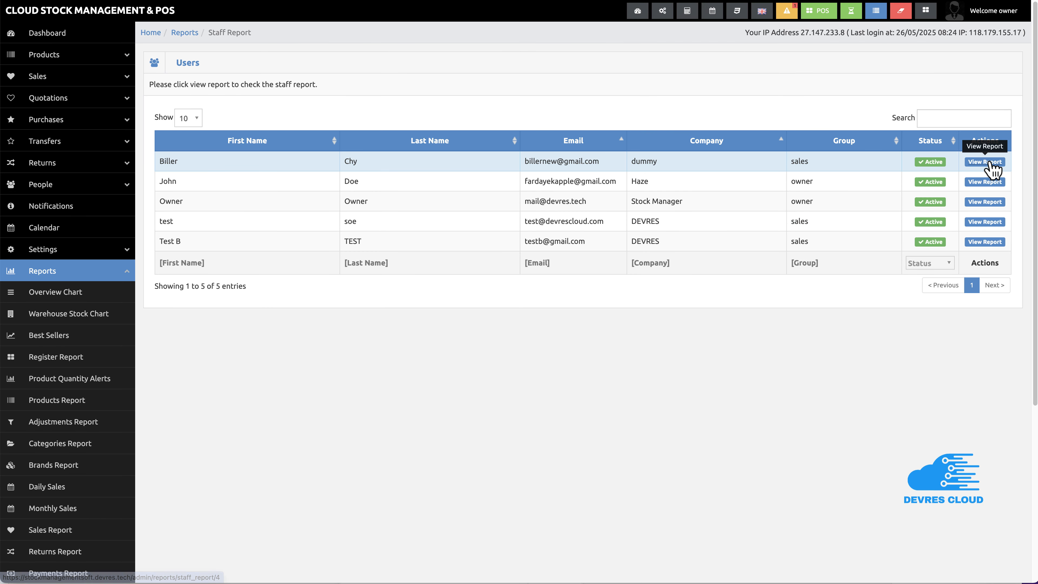
# Open the first user's staff report, browse its Monthly Sales, Purchase, Payments and Logins tabs, and return to Daily Sales
pyautogui.click(991, 161)
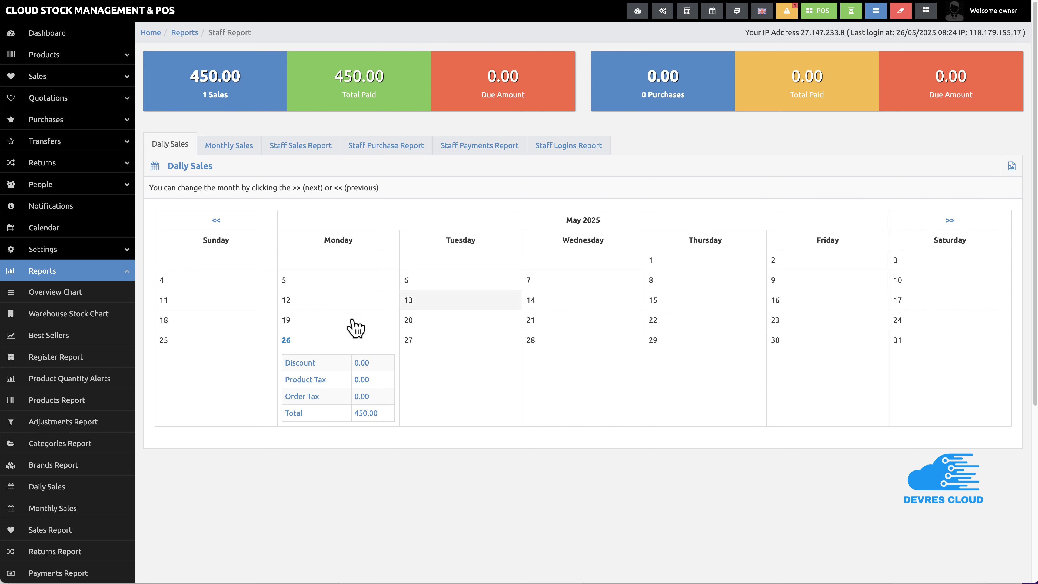
pyautogui.click(242, 148)
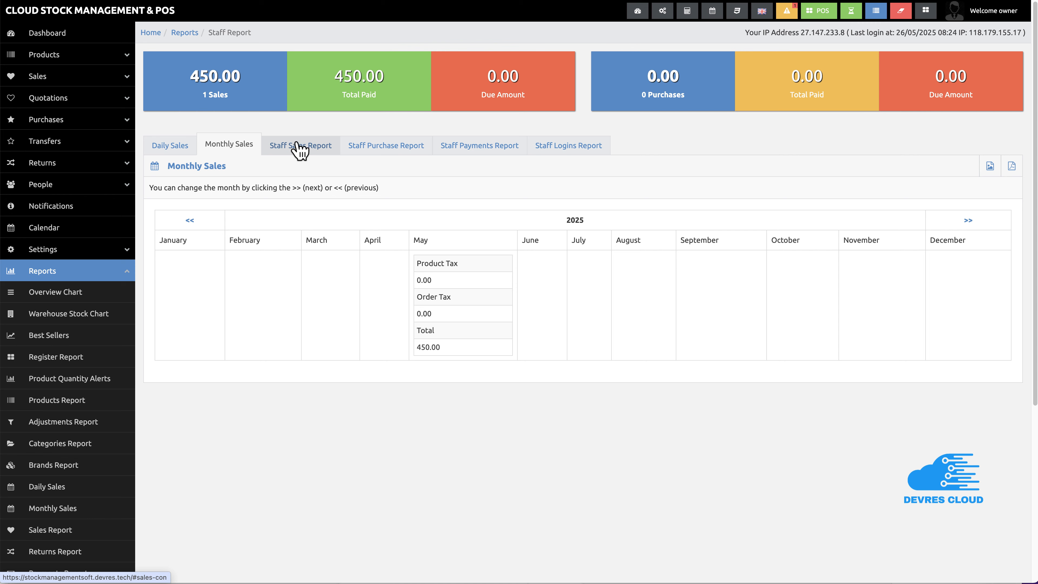
pyautogui.click(405, 148)
pyautogui.click(466, 153)
pyautogui.click(550, 152)
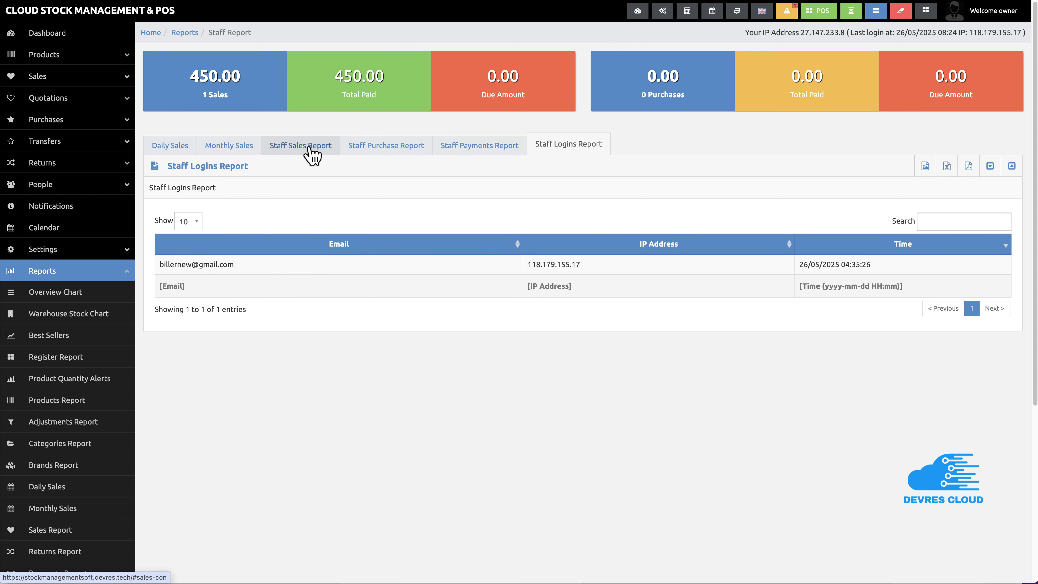
pyautogui.click(182, 147)
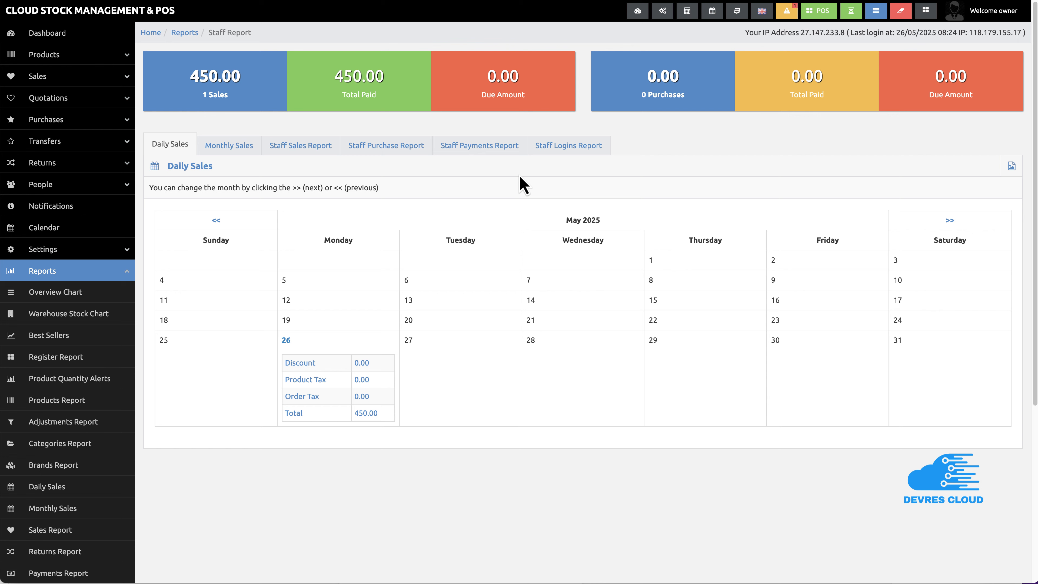
# Show the Open Registers page with the four open registers and their cash in hand
pyautogui.click(877, 21)
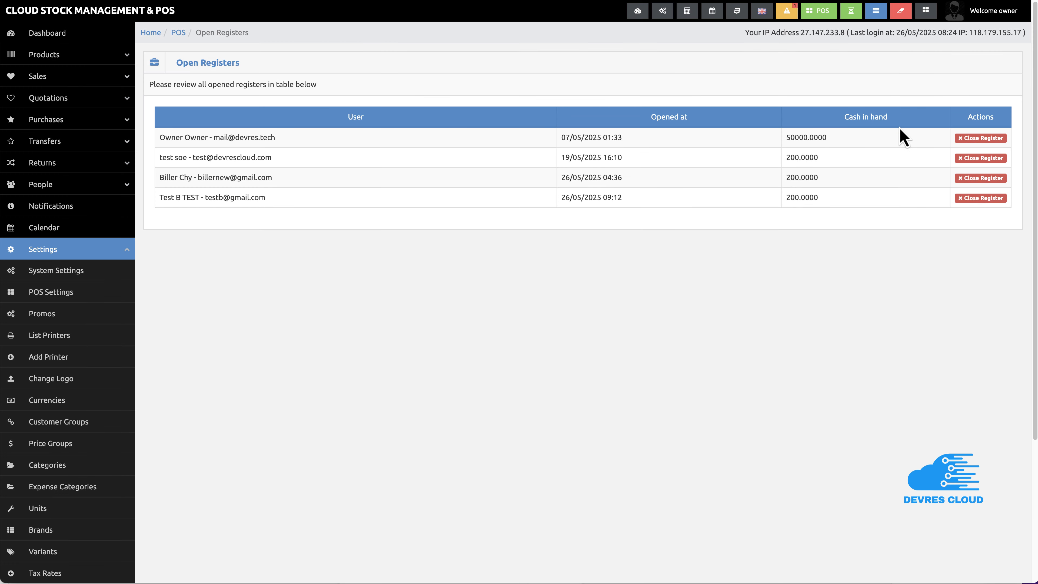